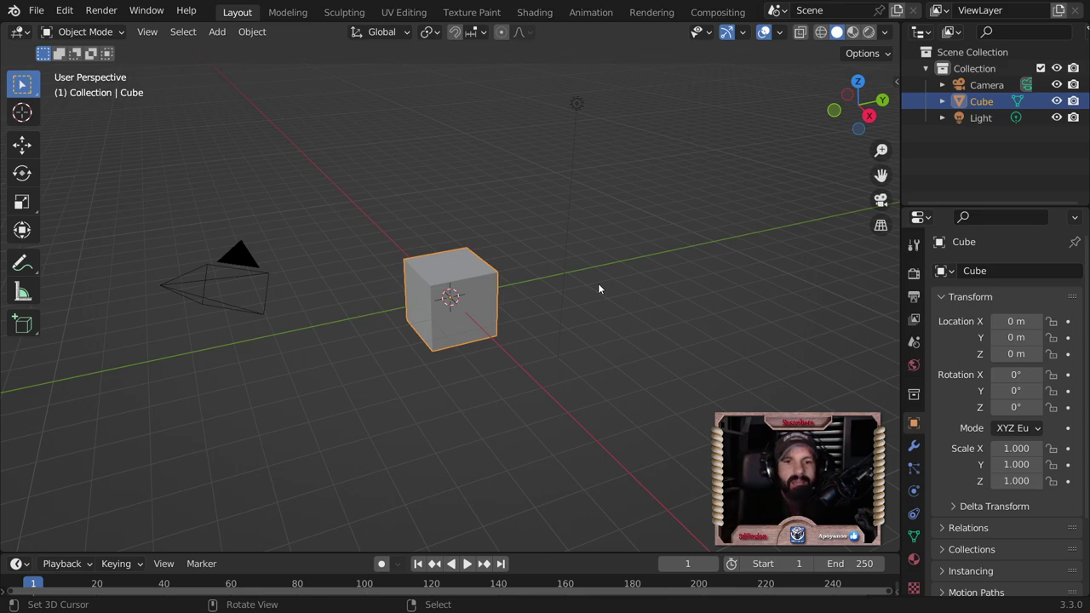
# Step: Delete the default cube and add a UV sphere at the origin from top view
pyautogui.press('Delete')
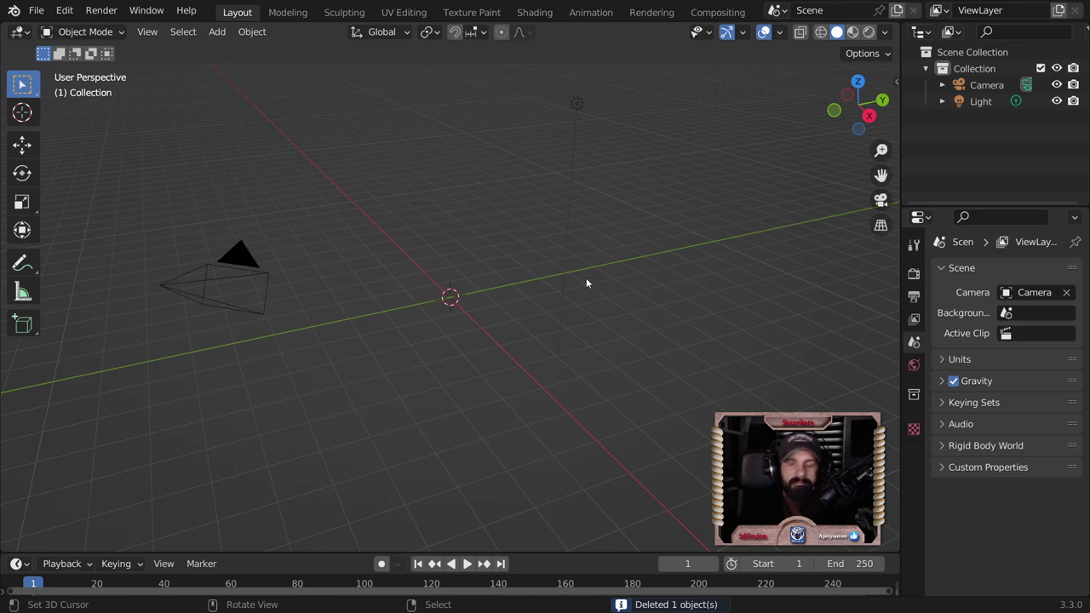
pyautogui.press('KP_7')
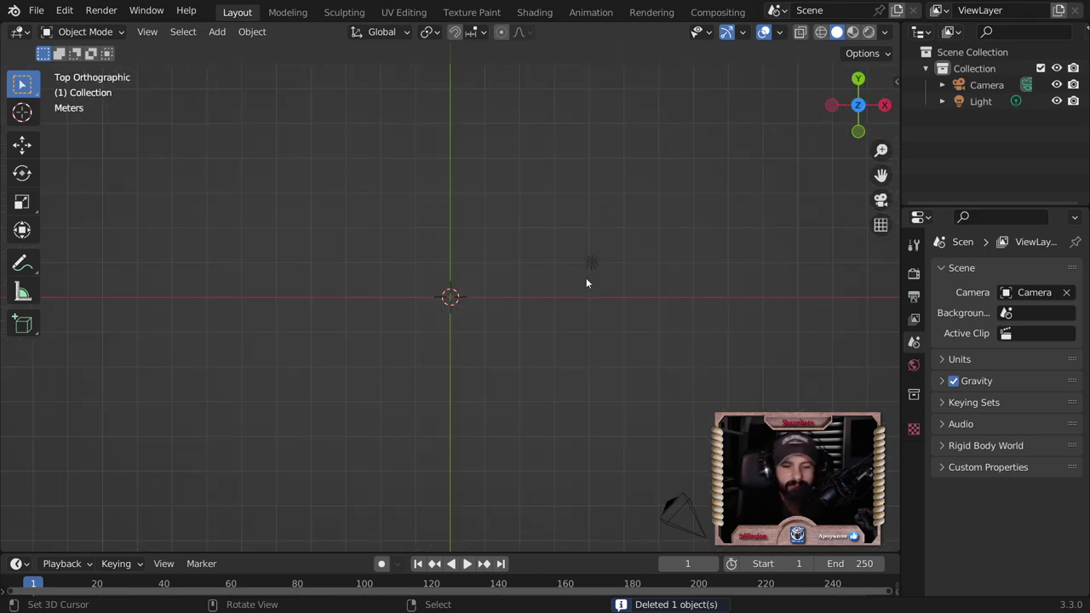
pyautogui.hotkey('shift', 'a')
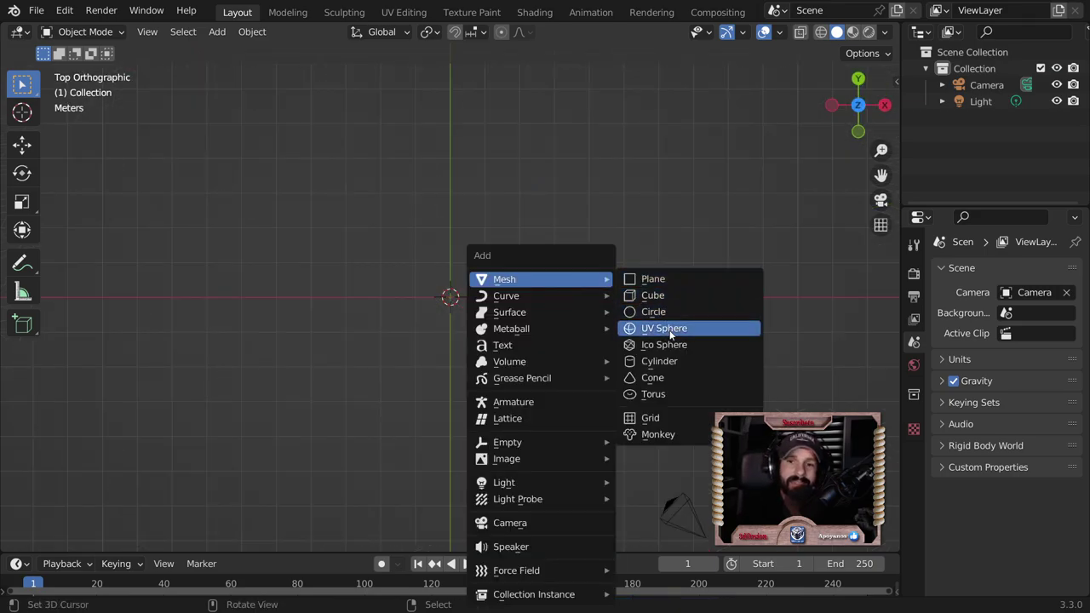
pyautogui.click(670, 335)
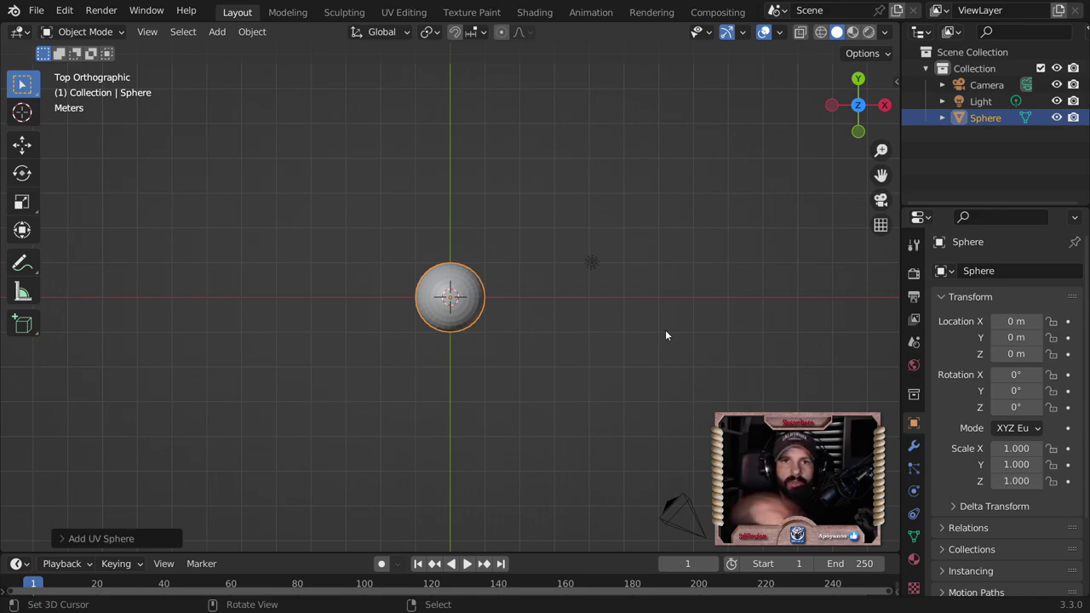
# Step: From the front view, rotate the sphere mesh slightly around the Z axis in Edit Mode
pyautogui.press('KP_1')
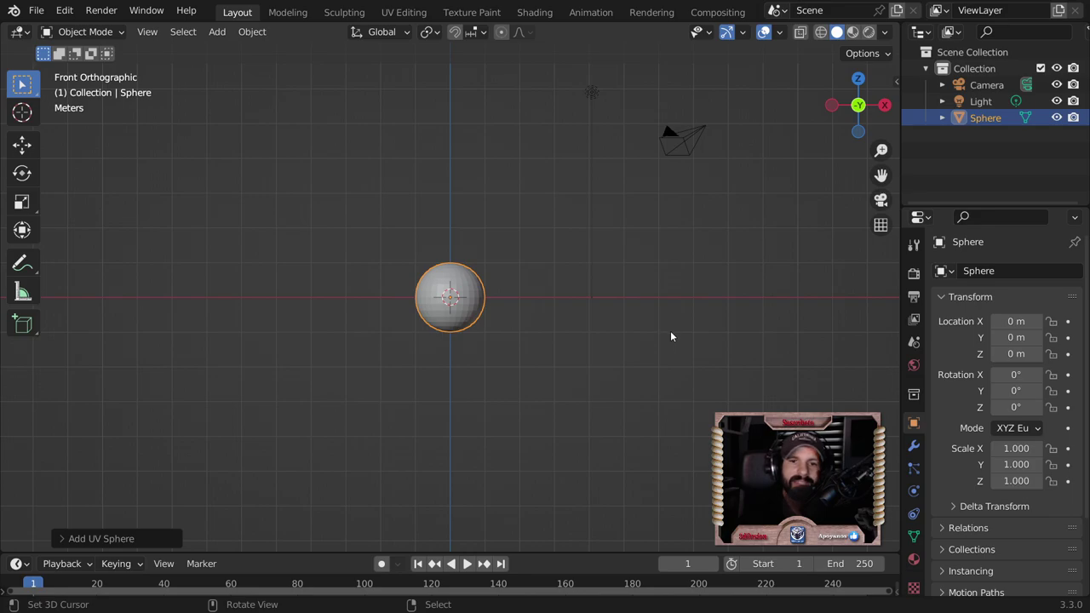
pyautogui.scroll(4, 671, 330)
pyautogui.scroll(3, 641, 332)
pyautogui.keyDown('shift'); pyautogui.moveTo(618, 327); pyautogui.dragTo(638, 315, button='middle'); pyautogui.keyUp('shift')
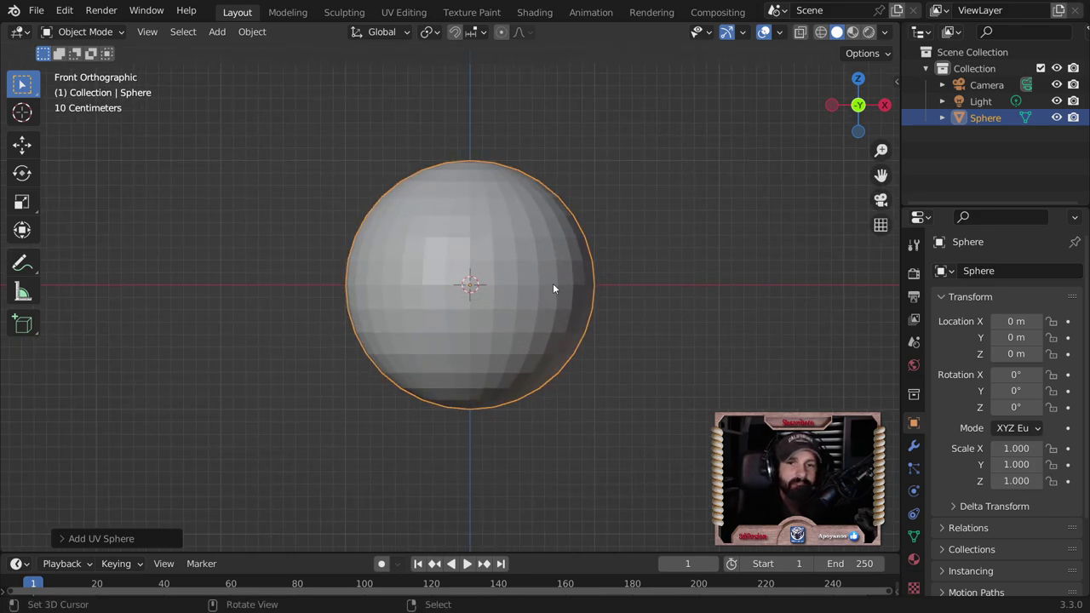
pyautogui.press('Tab')
pyautogui.press('r')
pyautogui.press('z')
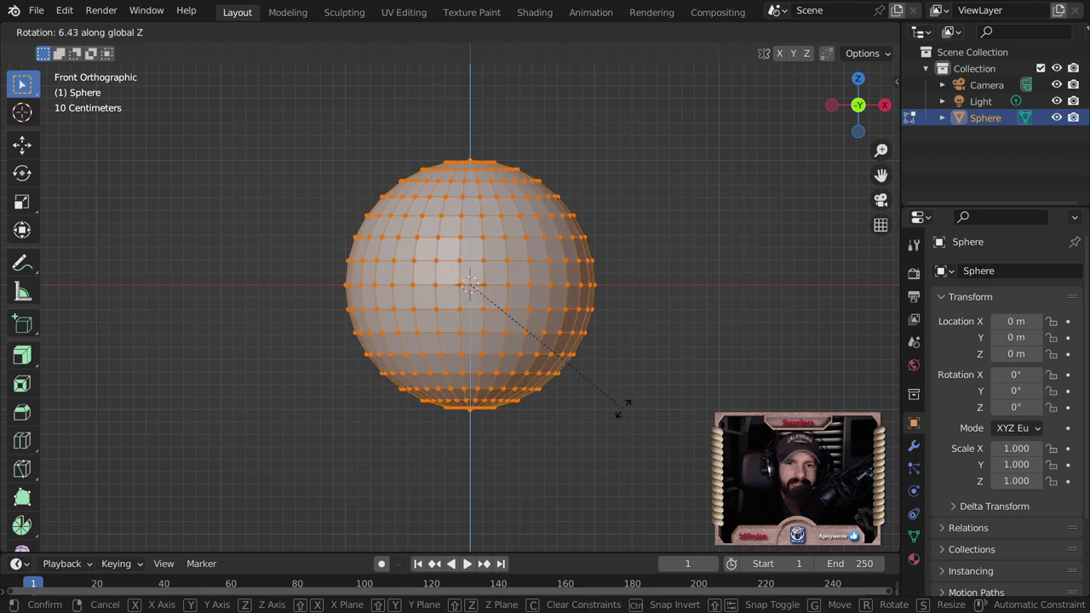
pyautogui.click(621, 412)
pyautogui.press('Tab')
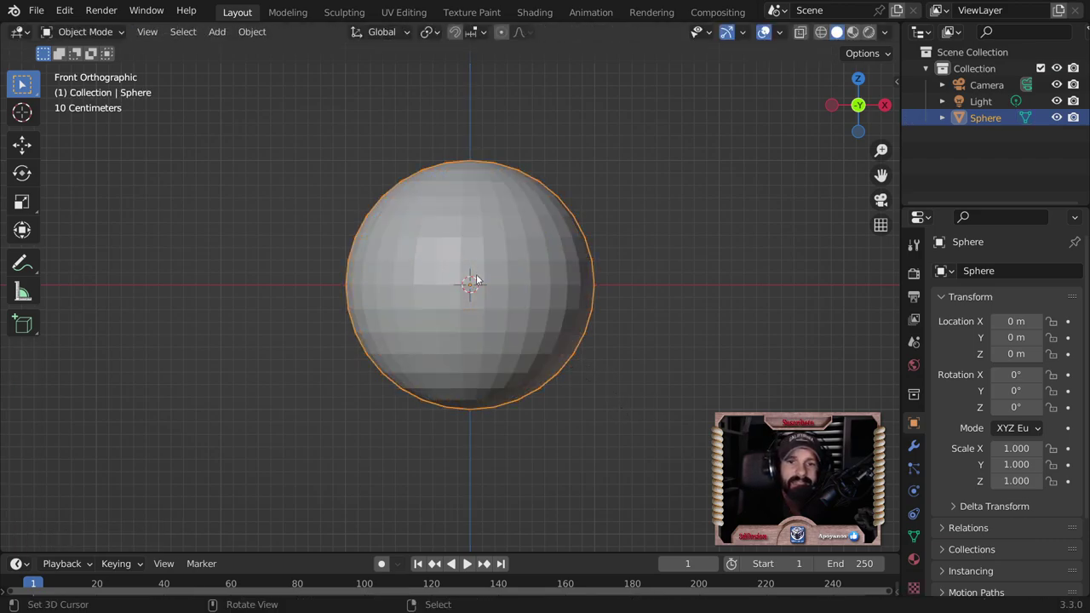
pyautogui.press('Tab')
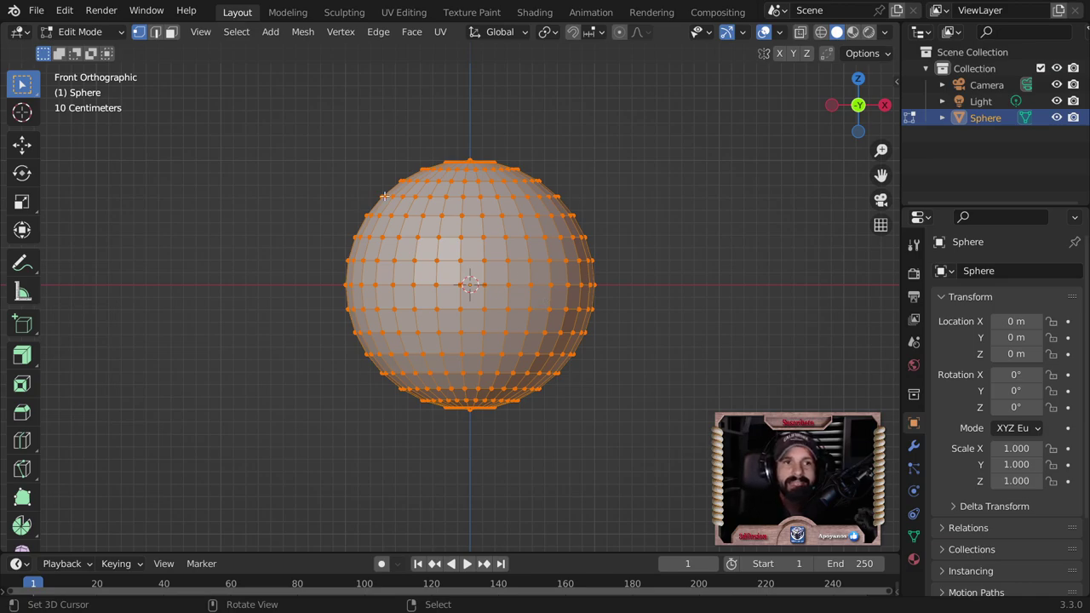
# Step: Select a cross of faces on the sphere's front and extrude it inward
pyautogui.click(155, 32)
pyautogui.click(172, 32)
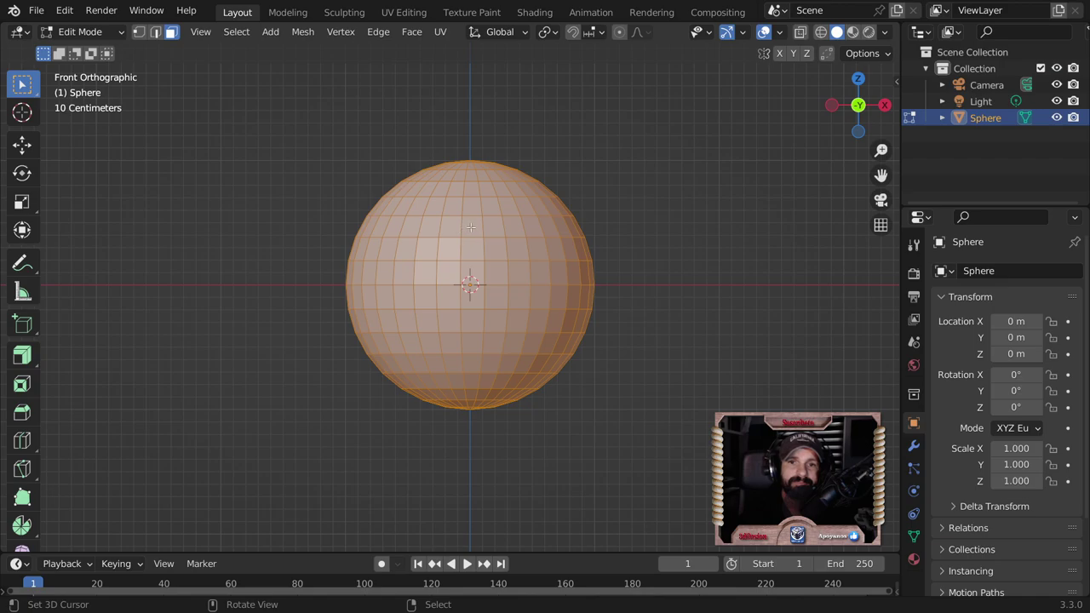
pyautogui.click(471, 271)
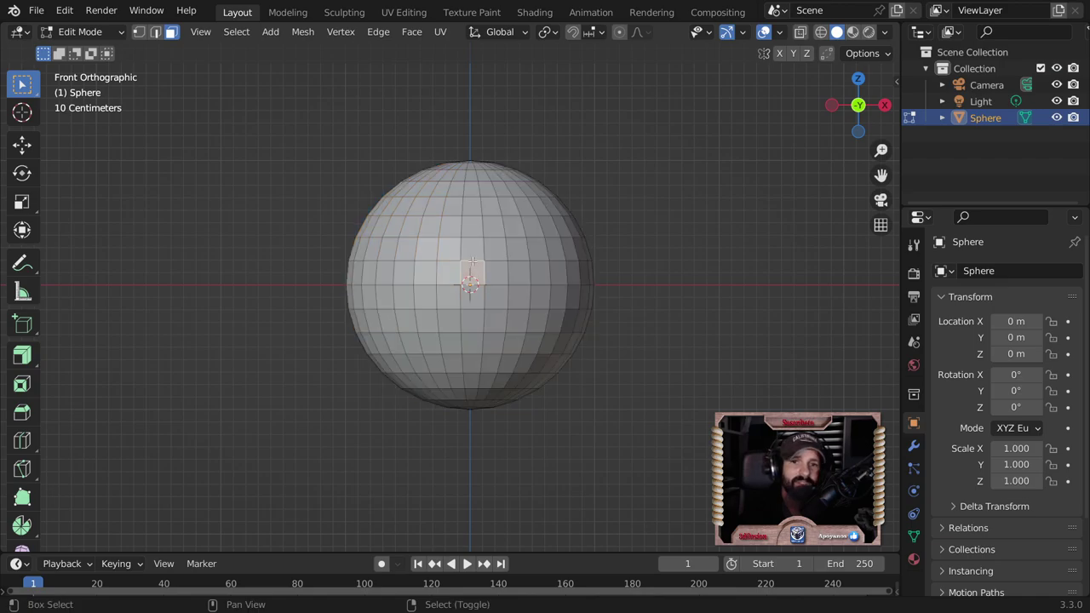
pyautogui.moveTo(548, 372)
pyautogui.mouseDown(button='middle')
pyautogui.moveTo(528, 391)
pyautogui.moveTo(458, 410)
pyautogui.mouseUp(button='middle')
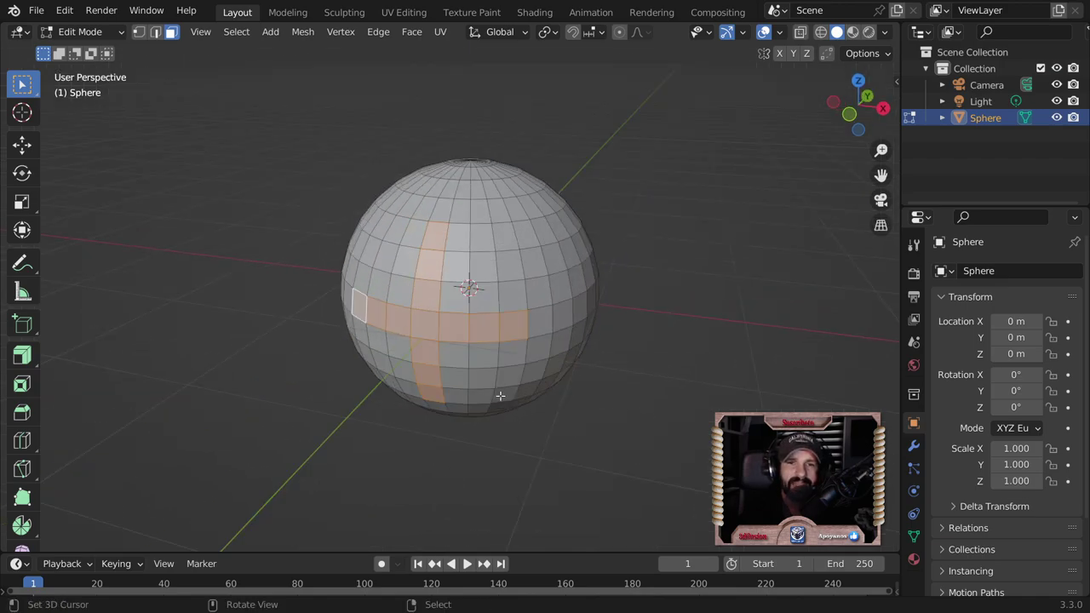
pyautogui.press('e')
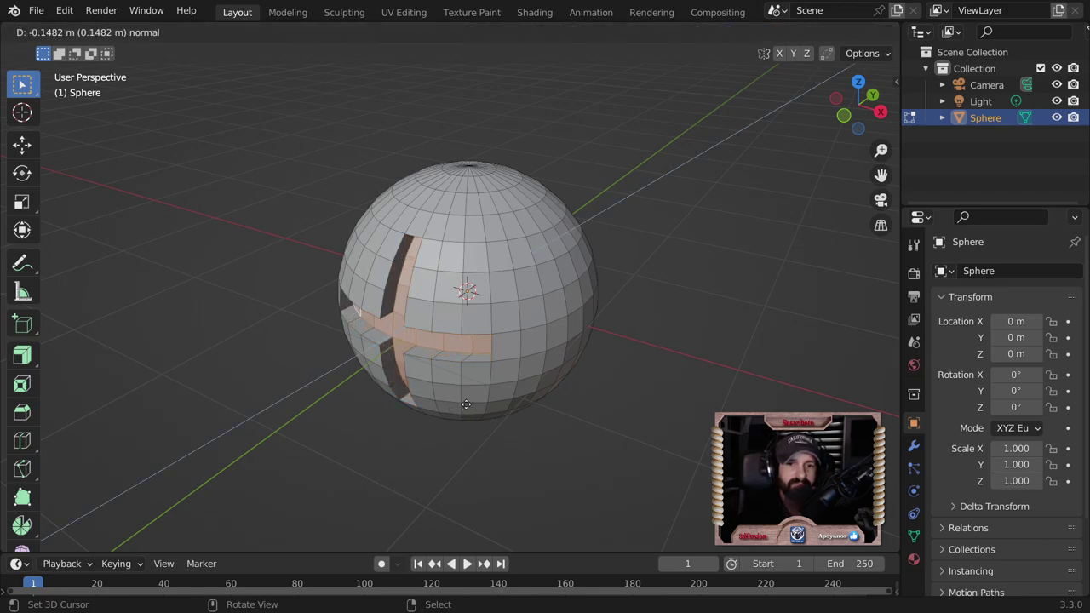
pyautogui.click(450, 348)
pyautogui.moveTo(445, 294)
pyautogui.mouseDown(button='middle')
pyautogui.moveTo(477, 285)
pyautogui.moveTo(491, 320)
pyautogui.moveTo(394, 260)
pyautogui.moveTo(395, 247)
pyautogui.mouseUp(button='middle')
pyautogui.scroll(3, 487, 275)
# Step: Switch to edge select, scale the selection along X, and return to Object Mode
pyautogui.press('2')
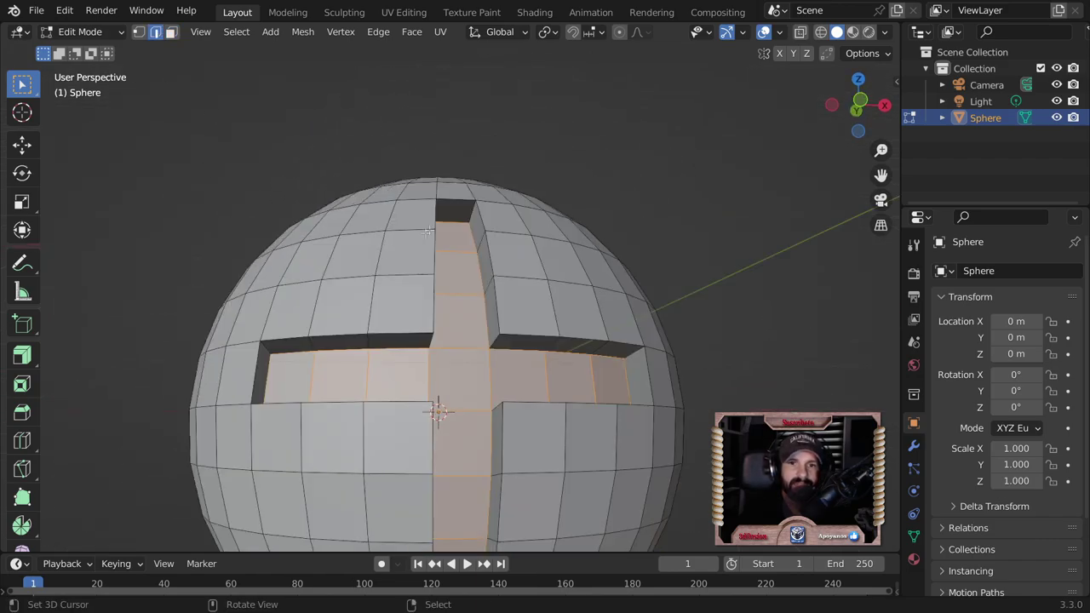
pyautogui.hotkey('alt', 'a')
pyautogui.moveTo(473, 218)
pyautogui.mouseDown(button='middle')
pyautogui.moveTo(360, 280)
pyautogui.moveTo(431, 354)
pyautogui.moveTo(435, 403)
pyautogui.mouseUp(button='middle')
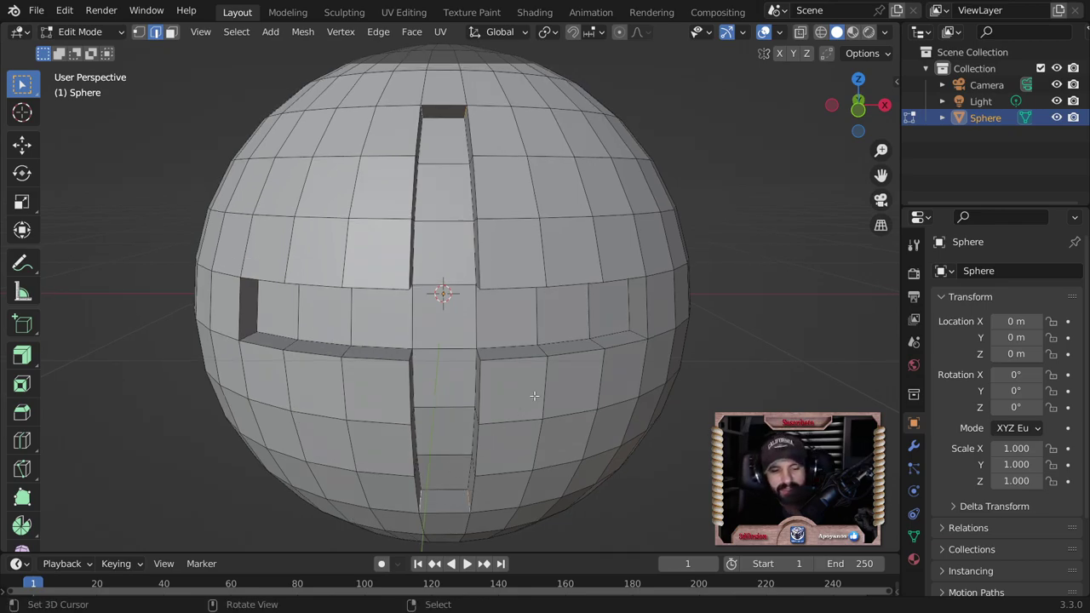
pyautogui.press('s')
pyautogui.press('x')
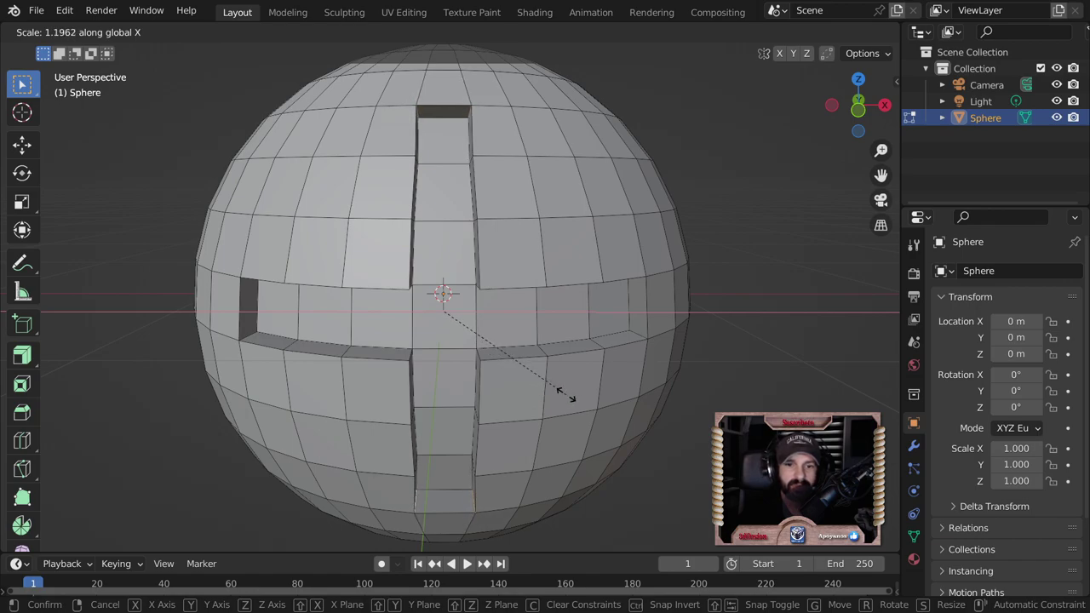
pyautogui.click(561, 394)
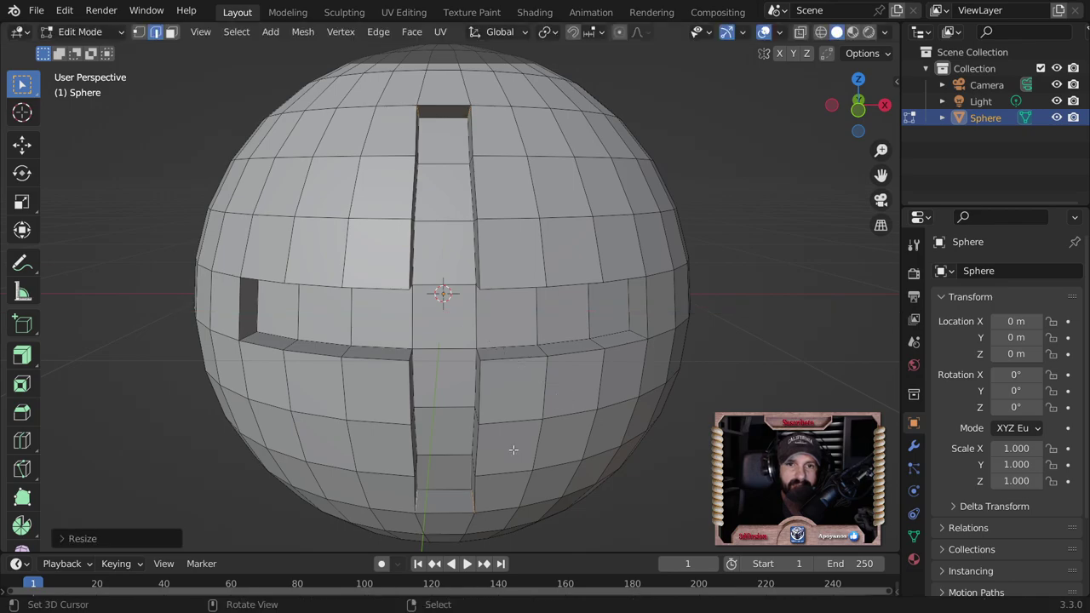
pyautogui.press('Tab')
pyautogui.moveTo(515, 421)
pyautogui.mouseDown(button='middle')
pyautogui.moveTo(579, 375)
pyautogui.moveTo(547, 358)
pyautogui.moveTo(531, 377)
pyautogui.moveTo(545, 258)
pyautogui.mouseUp(button='middle')
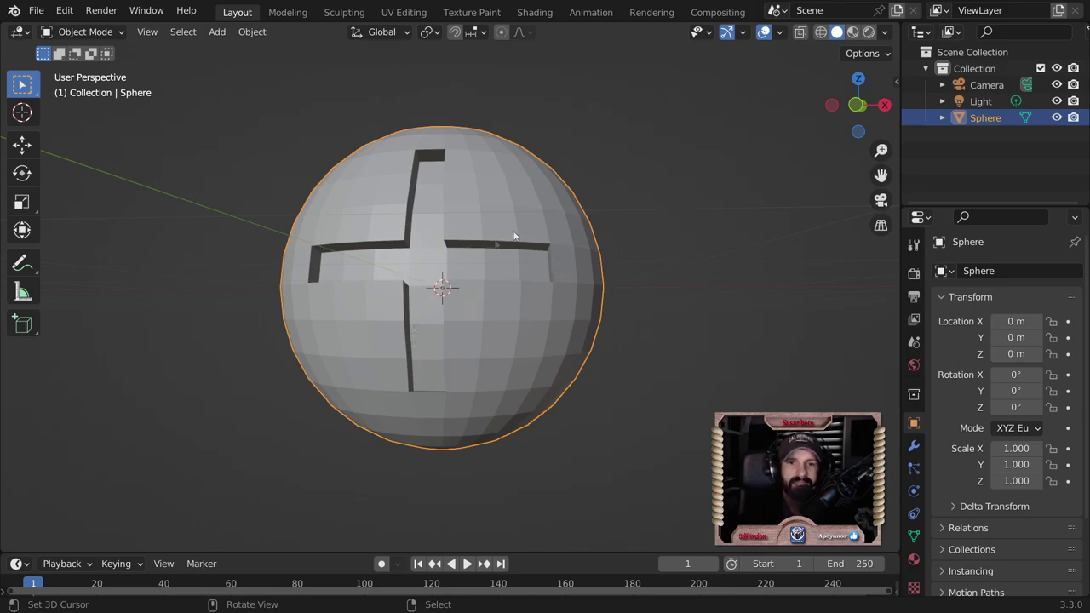
# Step: Shade the sphere smooth
pyautogui.moveTo(499, 246); pyautogui.dragTo(583, 281, button='middle')
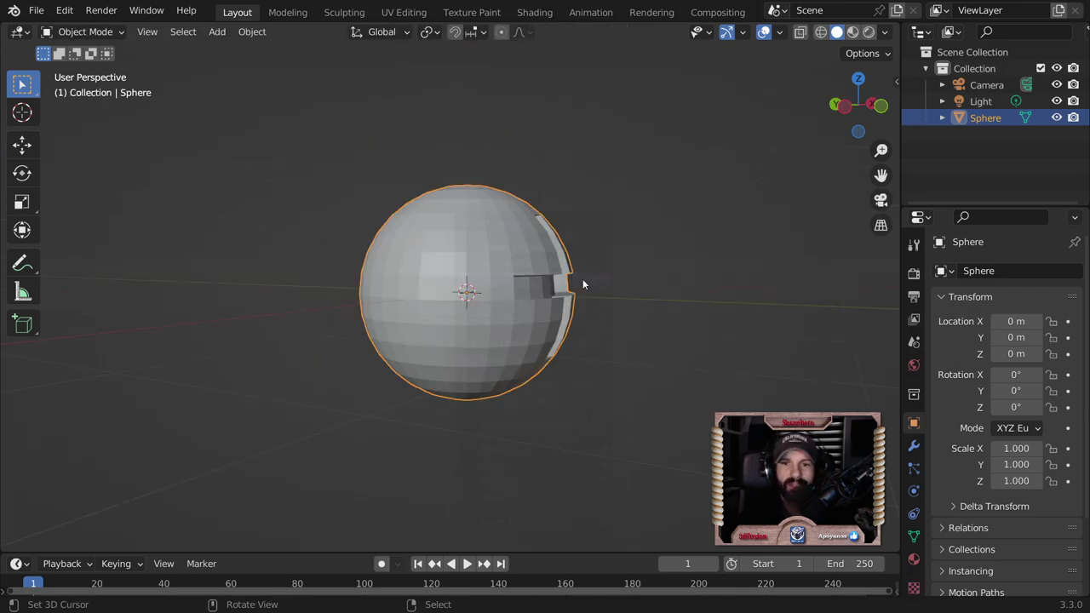
pyautogui.rightClick(582, 279)
pyautogui.click(565, 246)
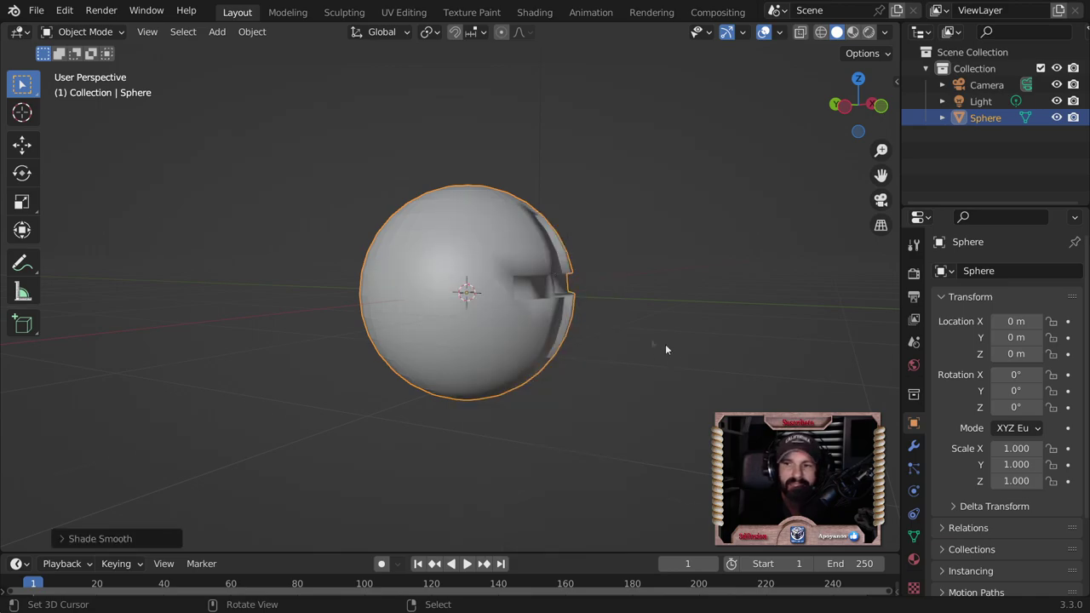
pyautogui.moveTo(668, 351); pyautogui.dragTo(527, 333, button='middle')
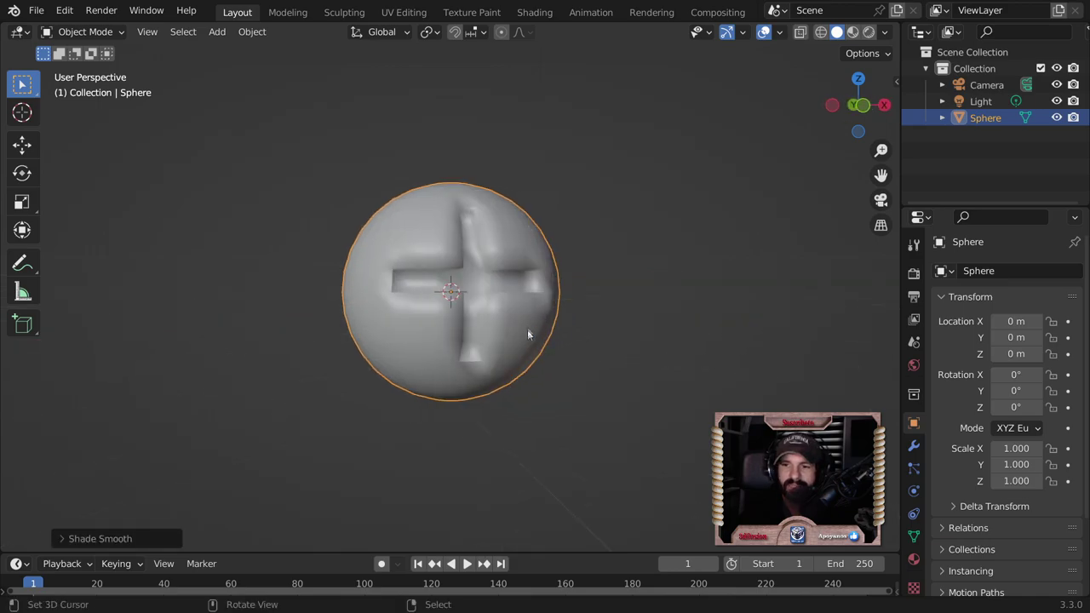
# Step: Enable Auto Smooth at 30° in the Object Data Normals settings
pyautogui.click(914, 536)
pyautogui.scroll(-3, 993, 509)
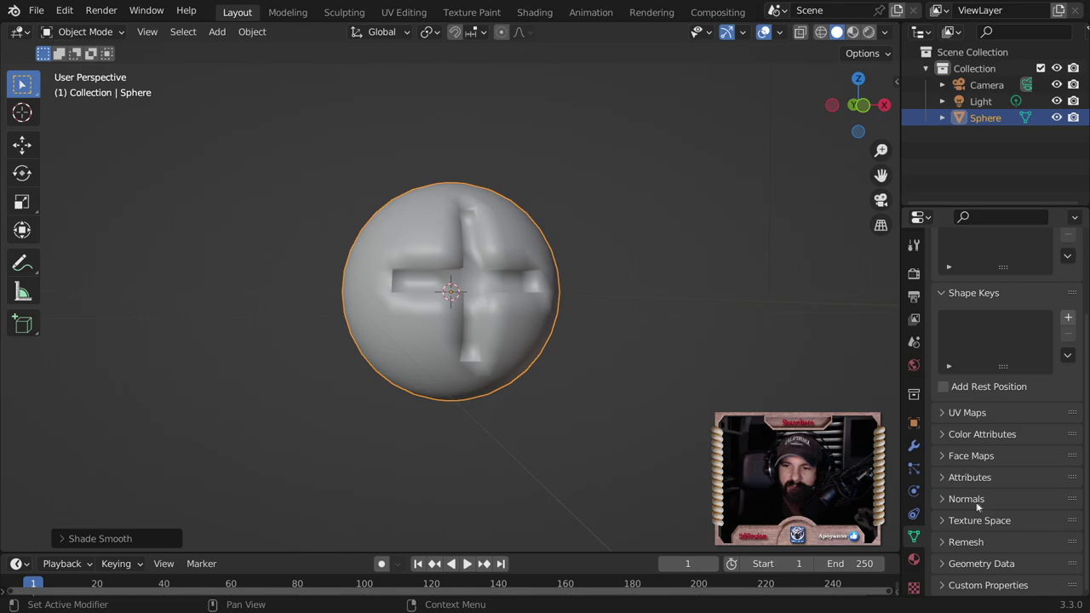
pyautogui.click(971, 500)
pyautogui.click(995, 523)
pyautogui.moveTo(523, 406)
pyautogui.mouseDown(button='middle')
pyautogui.moveTo(618, 377)
pyautogui.moveTo(580, 373)
pyautogui.mouseUp(button='middle')
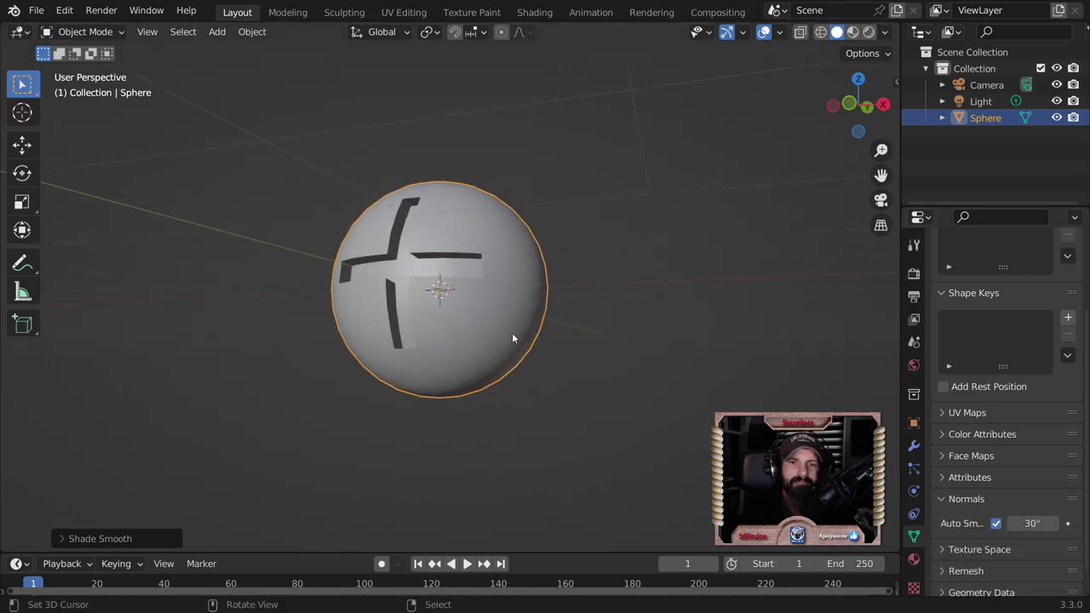
pyautogui.moveTo(501, 312)
pyautogui.mouseDown(button='middle')
pyautogui.moveTo(546, 364)
pyautogui.moveTo(372, 361)
pyautogui.moveTo(521, 356)
pyautogui.mouseUp(button='middle')
pyautogui.scroll(3, 529, 366)
pyautogui.press('Tab')
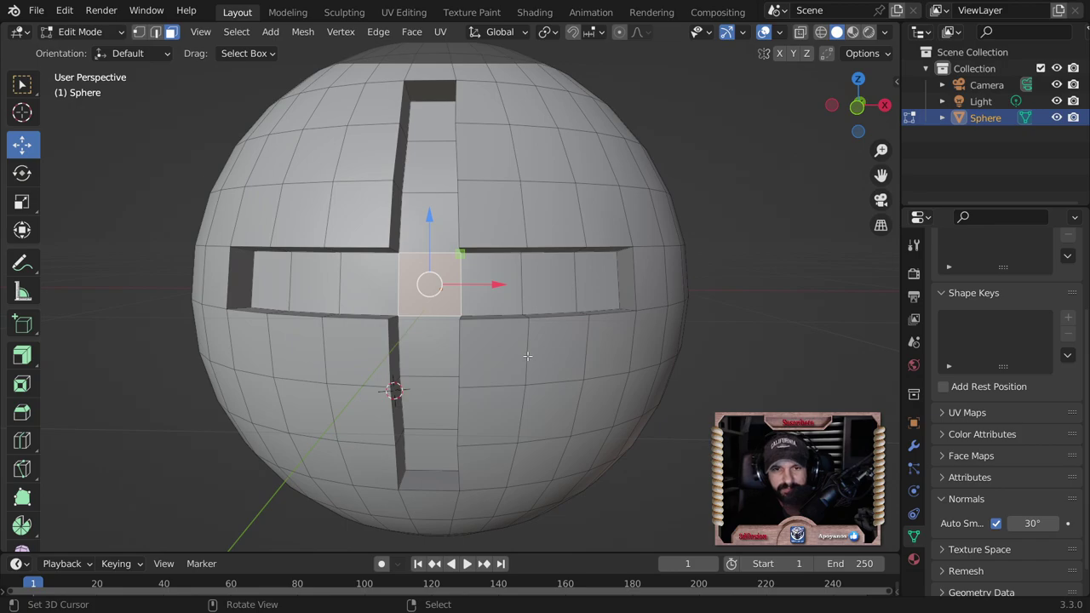
# Step: Inset the selected centre face of the cross and move it
pyautogui.press('i')
pyautogui.click(521, 350)
pyautogui.moveTo(522, 349)
pyautogui.mouseDown(button='middle')
pyautogui.moveTo(469, 389)
pyautogui.moveTo(400, 351)
pyautogui.mouseUp(button='middle')
pyautogui.press('g')
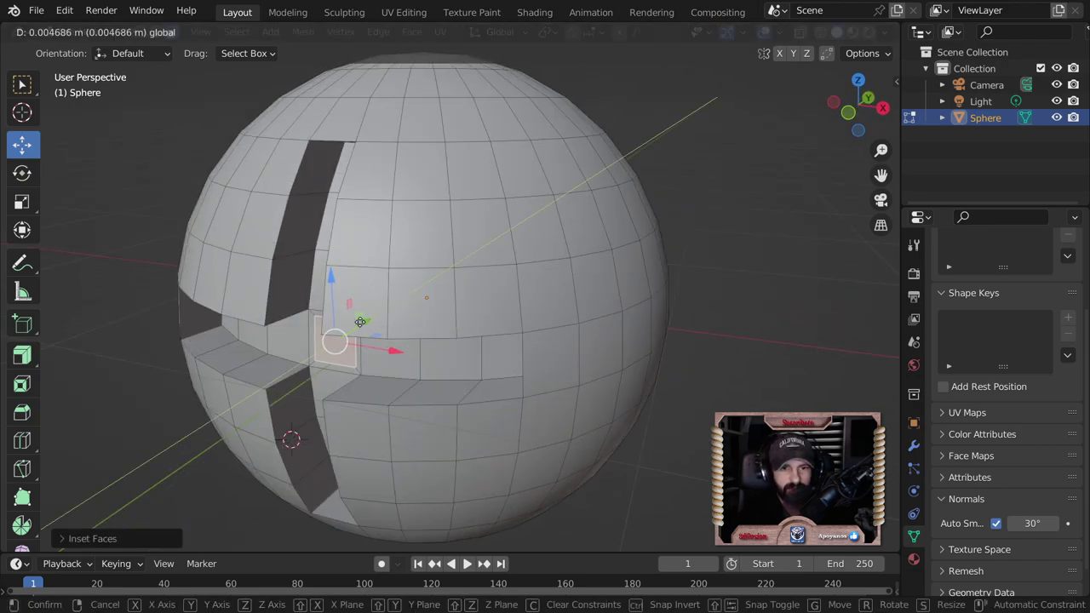
pyautogui.click(363, 321)
pyautogui.moveTo(363, 321); pyautogui.dragTo(371, 288, button='middle')
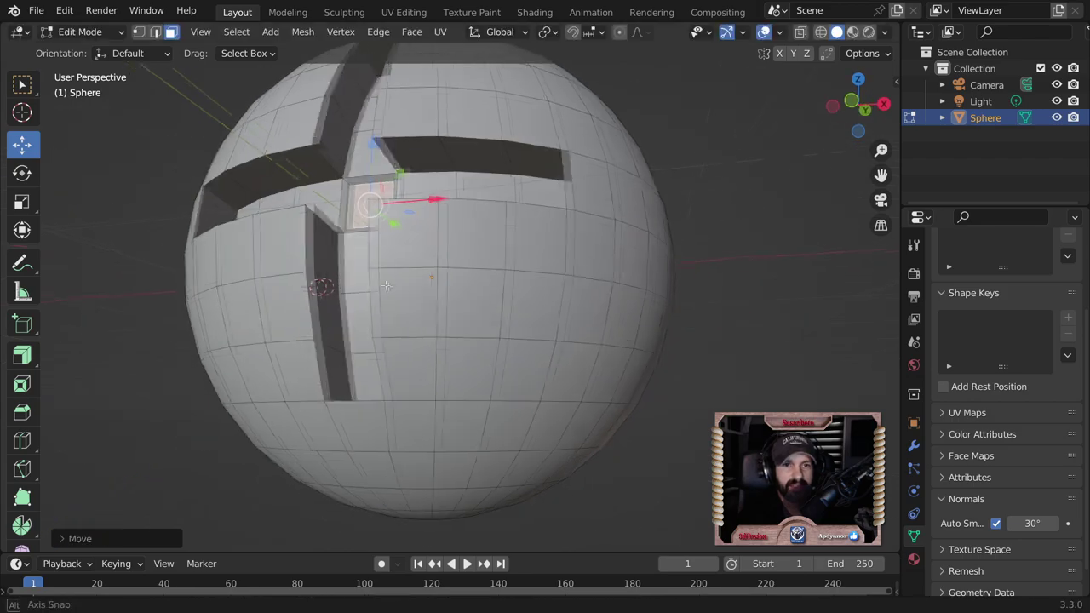
# Step: Select the four inner corner vertices of the cross and snap the 3D cursor to them
pyautogui.click(350, 210)
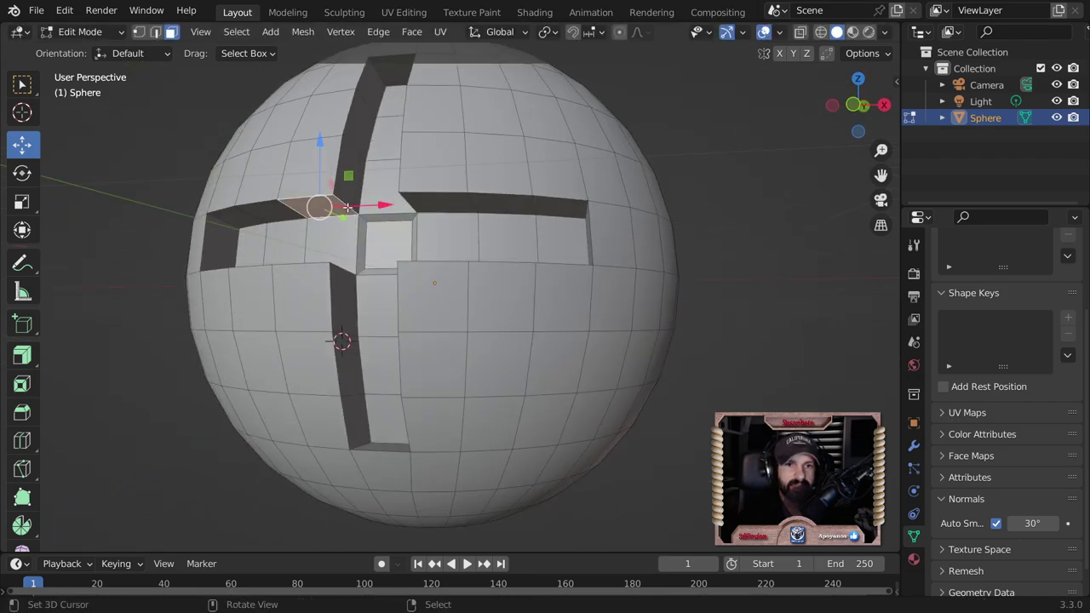
pyautogui.click(138, 32)
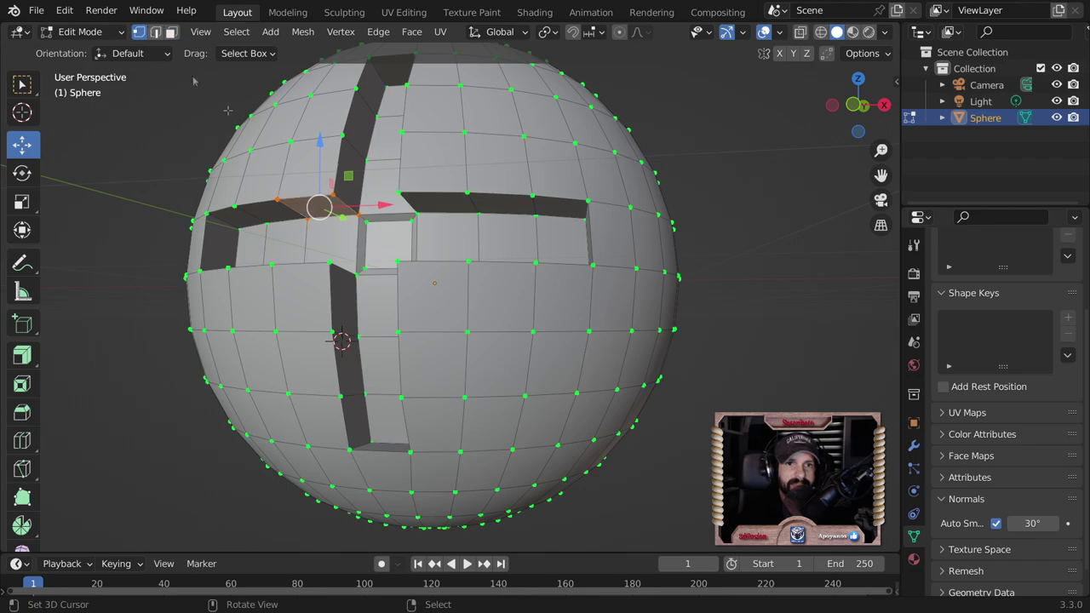
pyautogui.click(338, 195)
pyautogui.keyDown('shift'); pyautogui.click(398, 193); pyautogui.keyUp('shift')
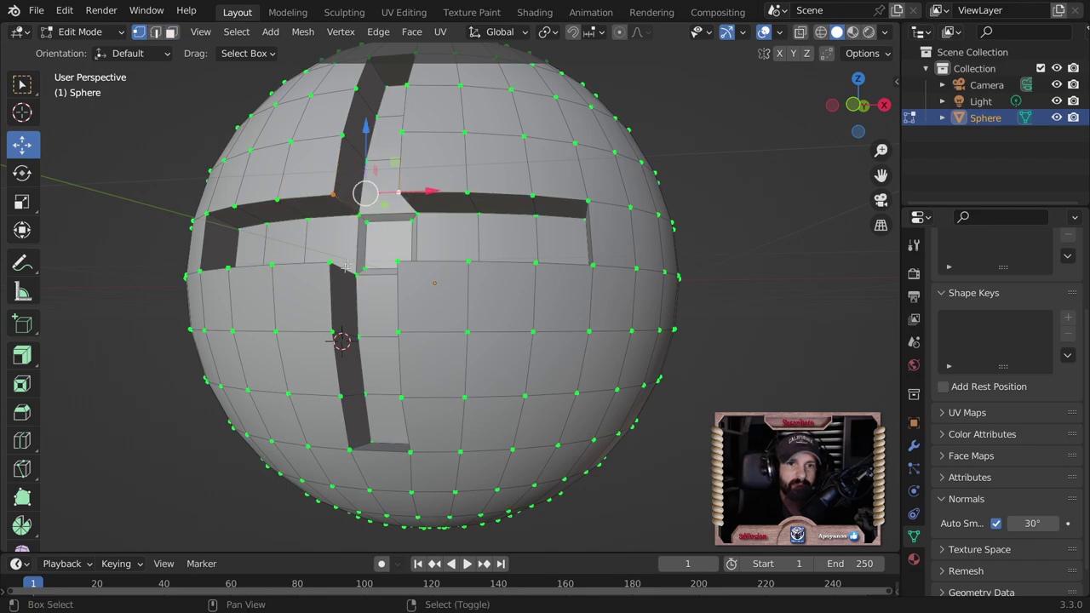
pyautogui.keyDown('shift'); pyautogui.click(329, 262); pyautogui.keyUp('shift')
pyautogui.keyDown('shift'); pyautogui.click(398, 263); pyautogui.keyUp('shift')
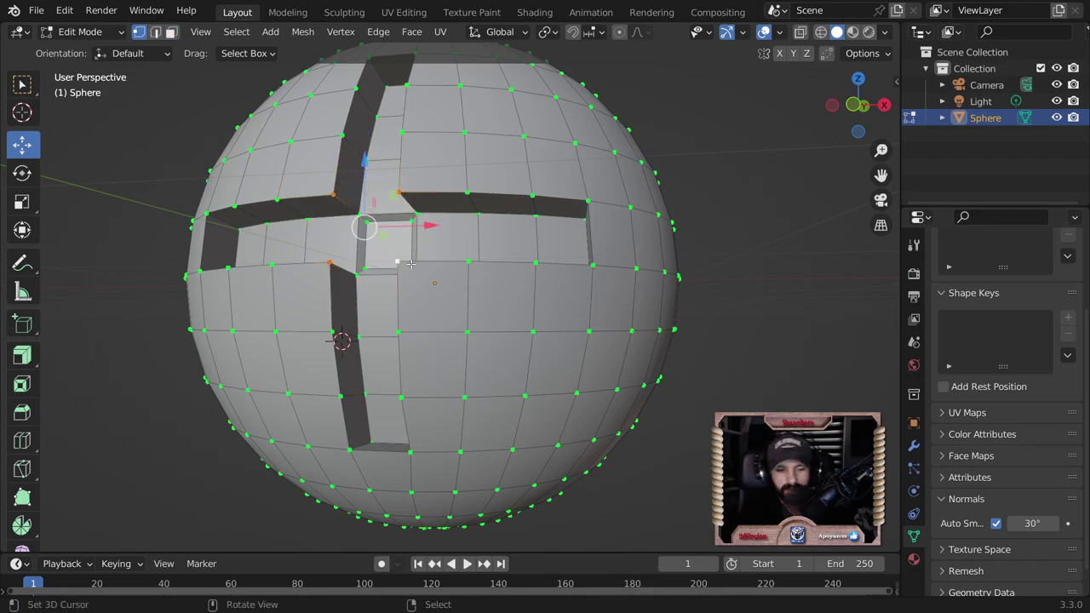
pyautogui.hotkey('shift', 's')
pyautogui.click(412, 320)
# Step: Scale the corner vertices outward by about 1.07, then return to Object Mode
pyautogui.press('s')
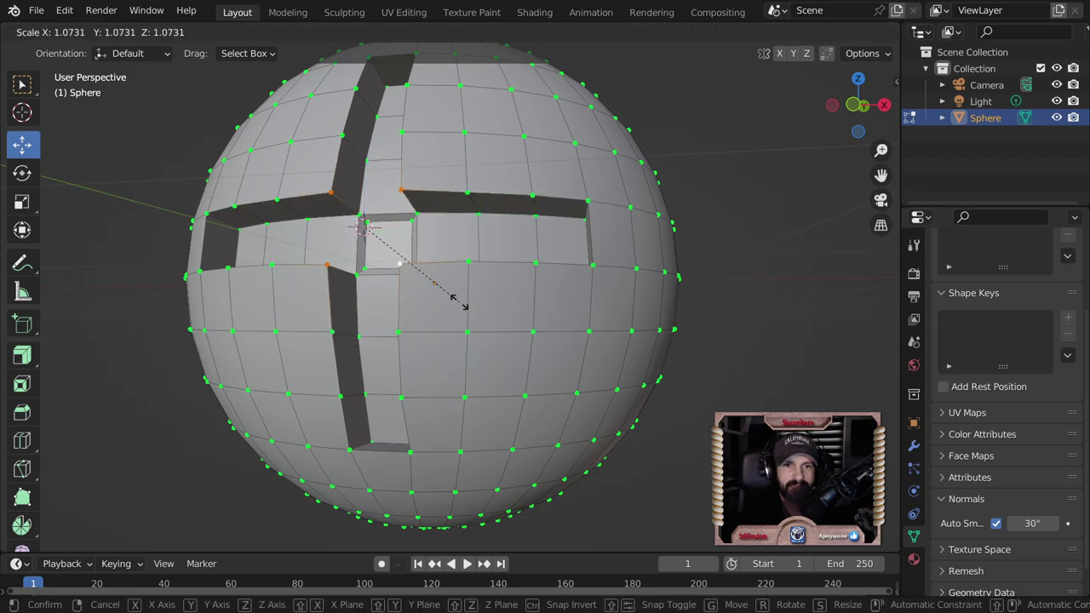
pyautogui.click(467, 310)
pyautogui.moveTo(467, 309); pyautogui.dragTo(717, 366, button='middle')
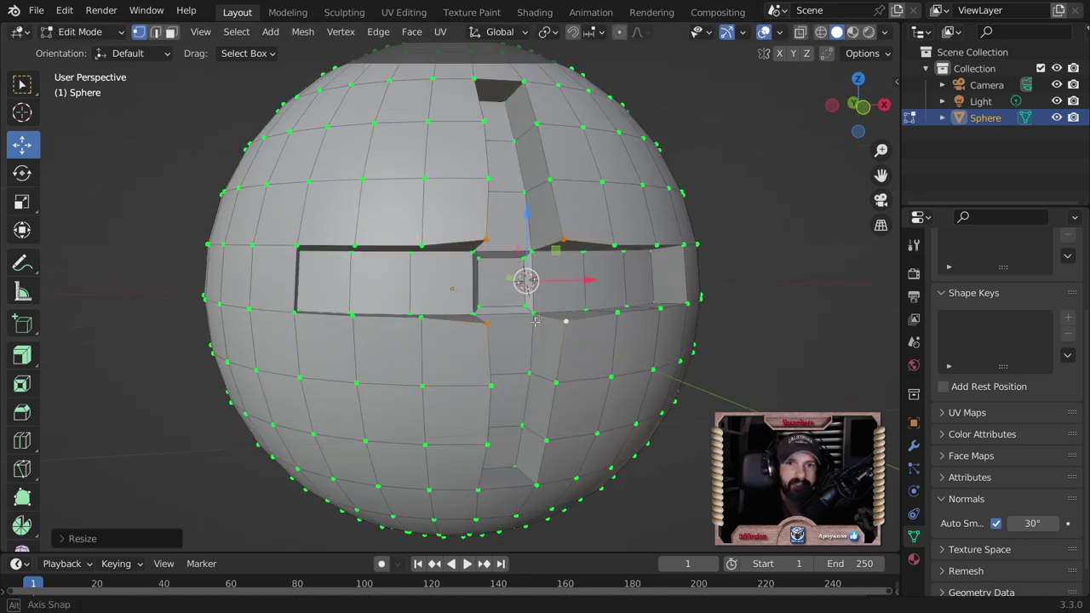
pyautogui.press('Tab')
pyautogui.click(718, 365)
pyautogui.moveTo(725, 392)
pyautogui.mouseDown(button='middle')
pyautogui.moveTo(638, 367)
pyautogui.moveTo(523, 377)
pyautogui.moveTo(531, 329)
pyautogui.moveTo(499, 323)
pyautogui.moveTo(509, 360)
pyautogui.mouseUp(button='middle')
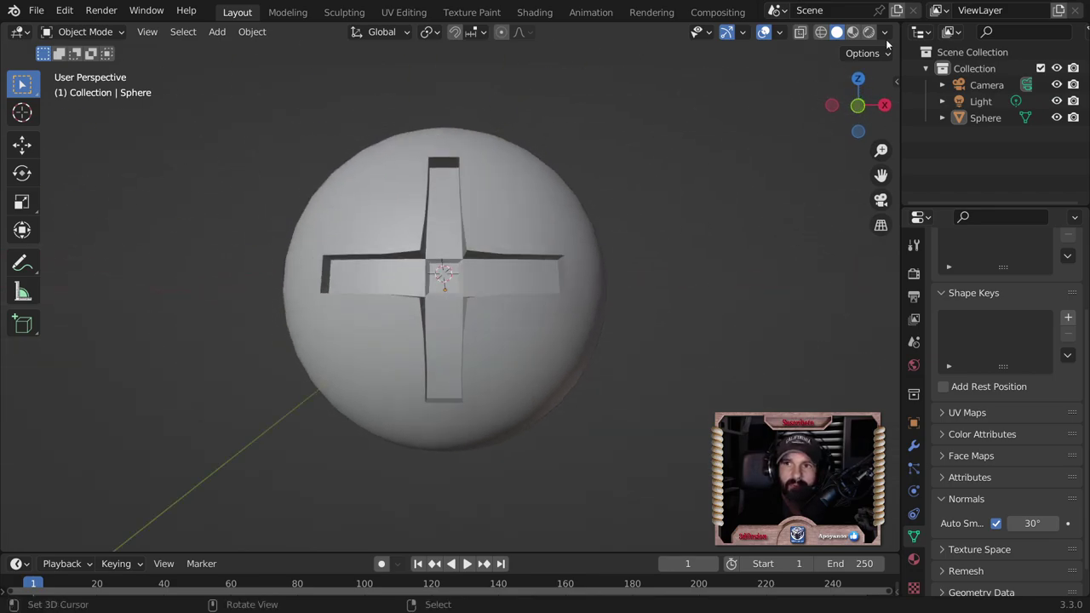
# Step: Set viewport lighting to MatCap with the red matcap and a single green colour
pyautogui.click(886, 32)
pyautogui.click(871, 110)
pyautogui.click(870, 149)
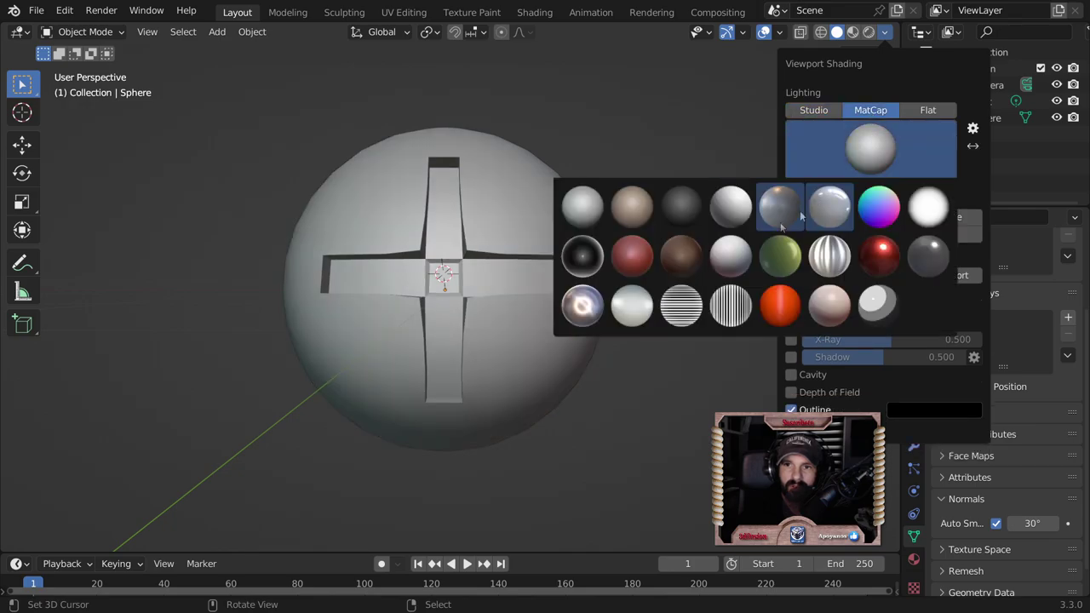
pyautogui.click(635, 262)
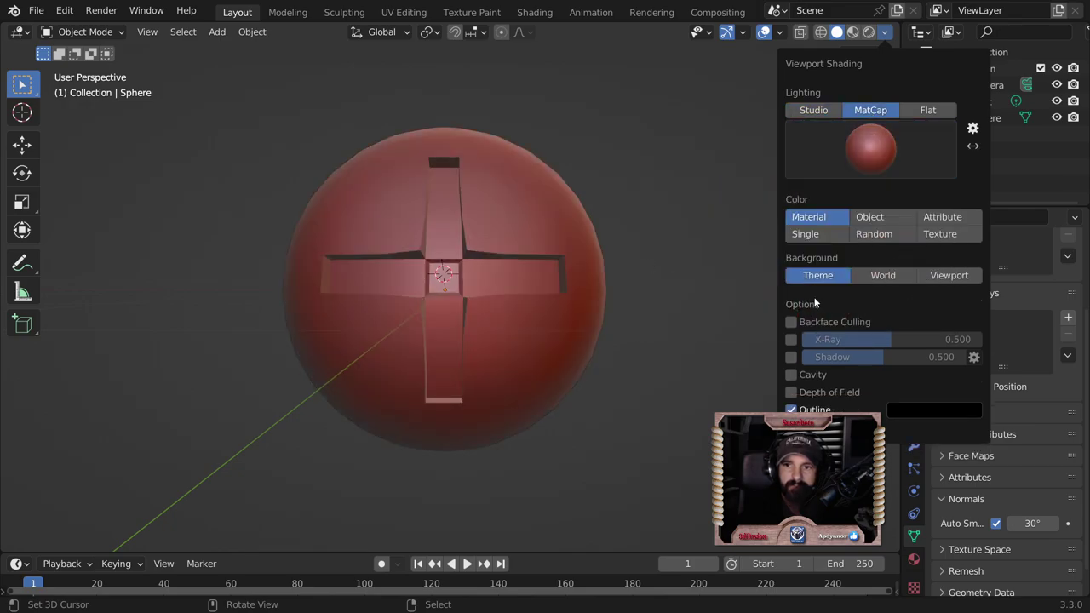
pyautogui.click(806, 234)
pyautogui.click(840, 252)
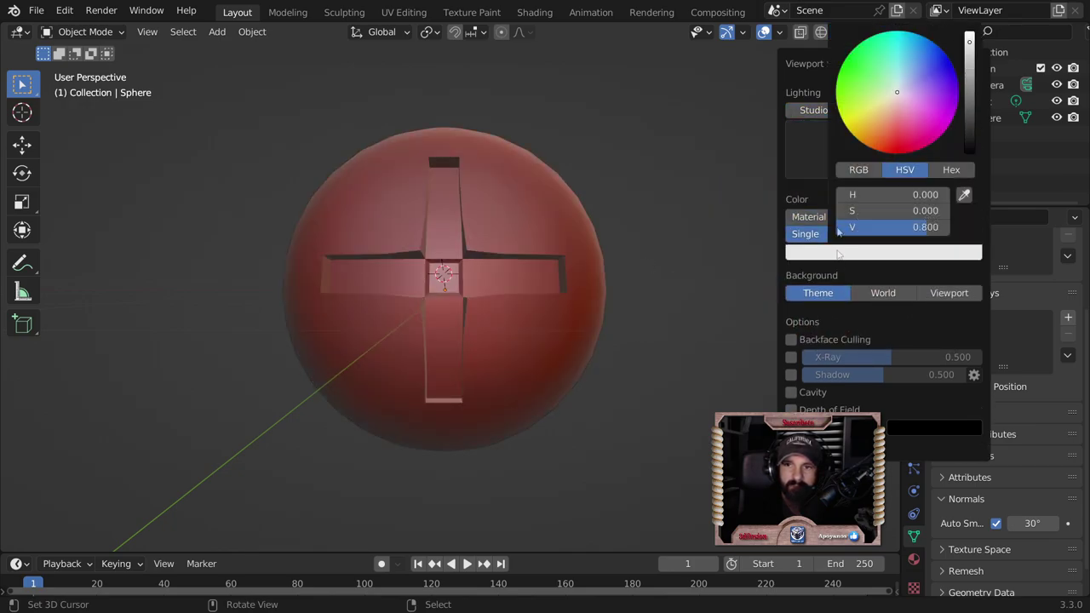
pyautogui.moveTo(886, 85); pyautogui.dragTo(866, 85)
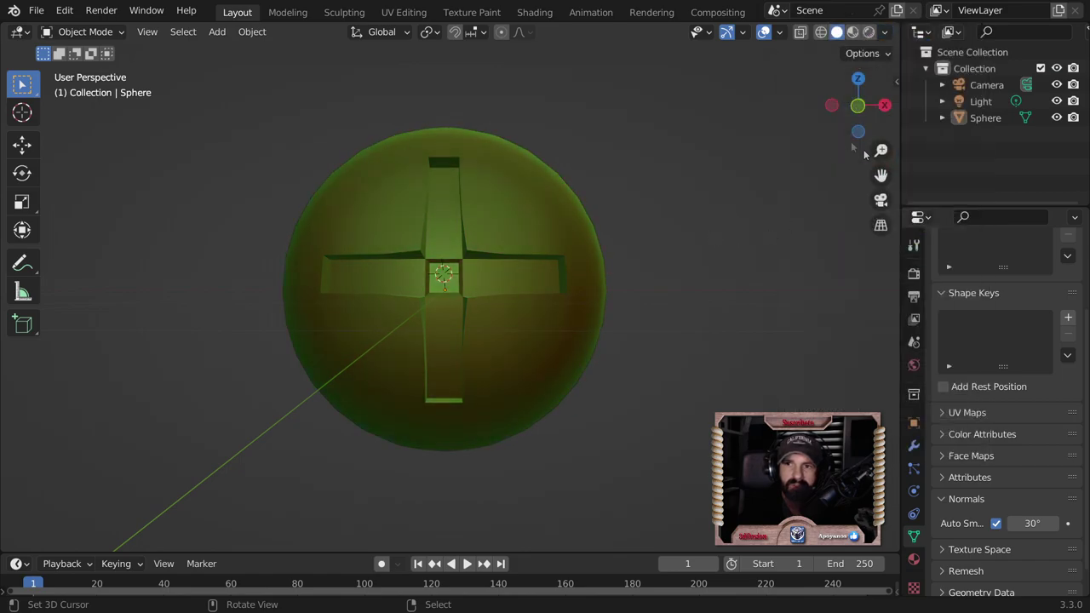
# Step: Swap the matcap for the first one in the grid and inspect the green sphere
pyautogui.click(886, 32)
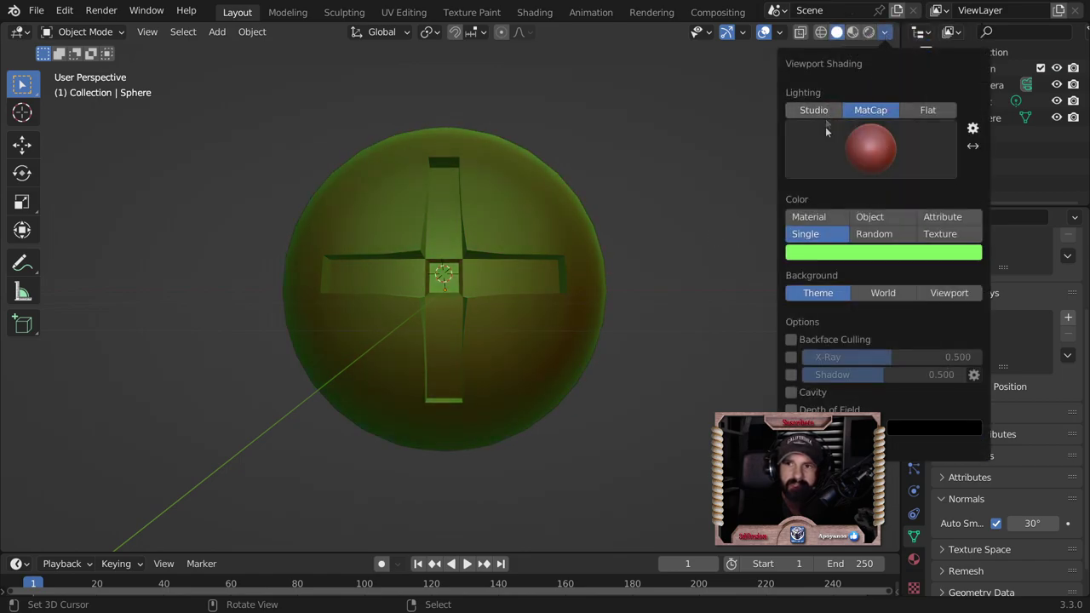
pyautogui.click(865, 151)
pyautogui.click(632, 207)
pyautogui.click(850, 157)
pyautogui.click(582, 207)
pyautogui.scroll(-2, 610, 357)
pyautogui.moveTo(602, 355)
pyautogui.mouseDown(button='middle')
pyautogui.moveTo(667, 367)
pyautogui.moveTo(641, 311)
pyautogui.moveTo(554, 322)
pyautogui.moveTo(477, 373)
pyautogui.moveTo(633, 367)
pyautogui.mouseUp(button='middle')
pyautogui.scroll(2, 633, 367)
pyautogui.scroll(2, 633, 367)
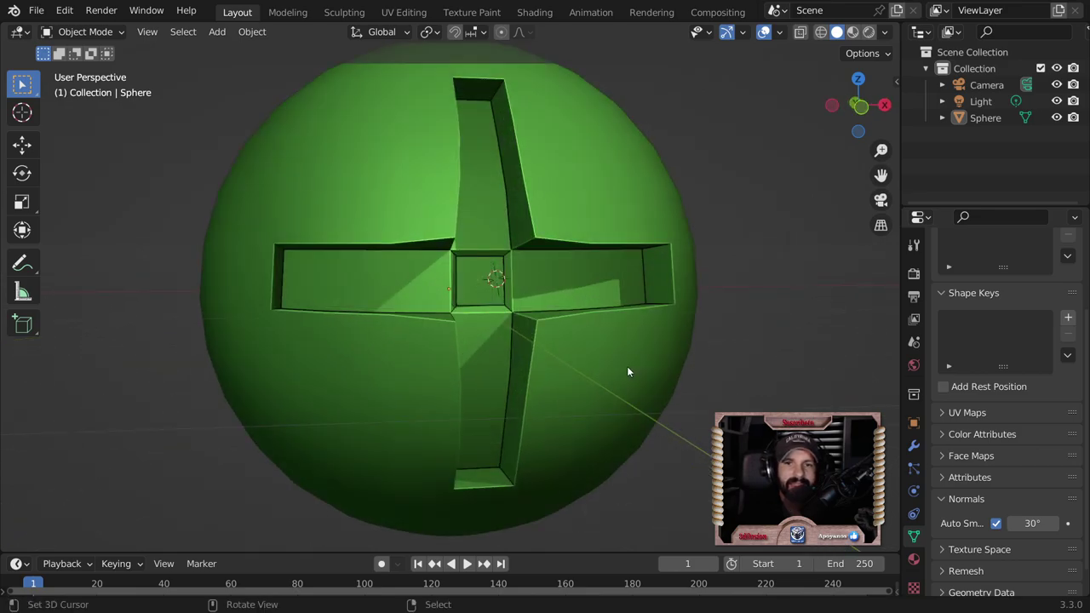
pyautogui.press('Tab')
pyautogui.click(914, 445)
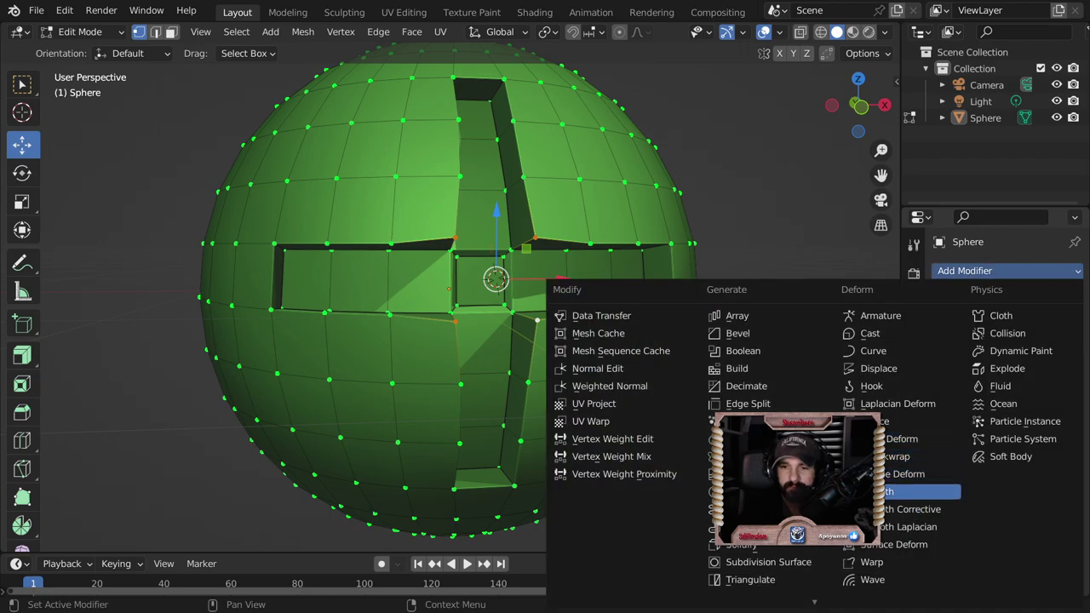
# Step: Add a Subdivision Surface modifier with viewport level 2 and check the smoothed sphere
pyautogui.click(769, 562)
pyautogui.click(1053, 344)
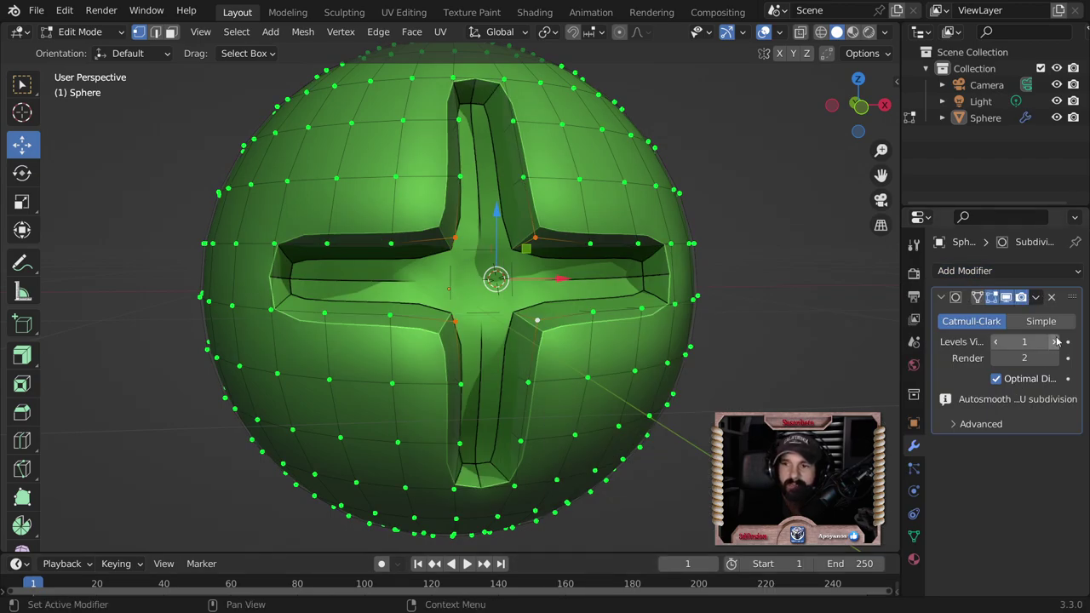
pyautogui.scroll(-3, 780, 332)
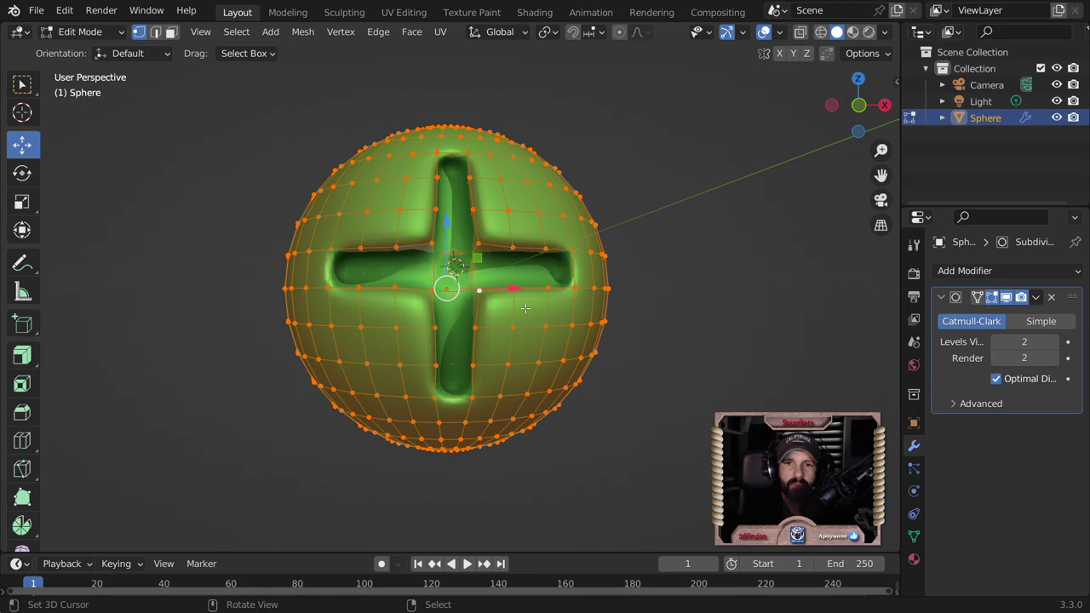
pyautogui.moveTo(546, 314); pyautogui.dragTo(604, 330, button='middle')
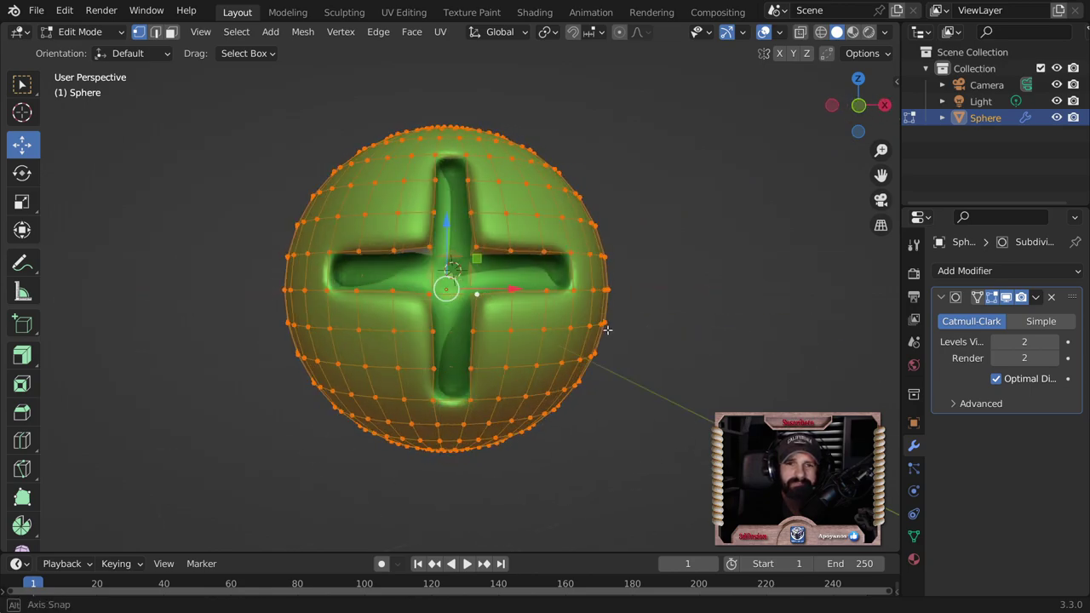
pyautogui.scroll(2, 604, 329)
pyautogui.scroll(-2, 510, 299)
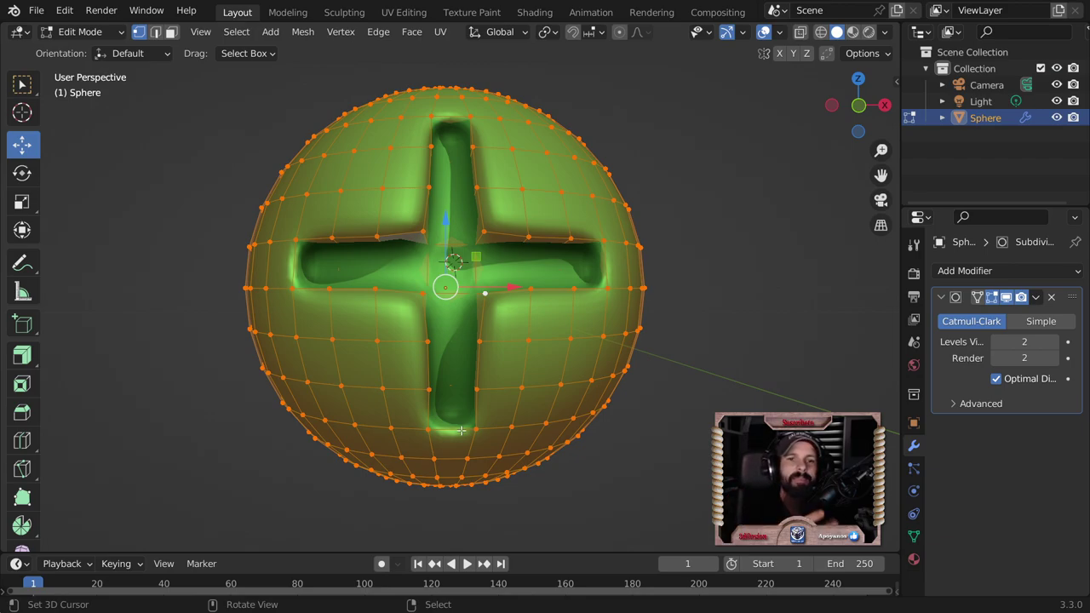
# Step: Cut a centred vertical edge loop through the sphere and bevel it into two loops
pyautogui.hotkey('ctrl', 'r')
pyautogui.click(460, 431)
pyautogui.rightClick(664, 473)
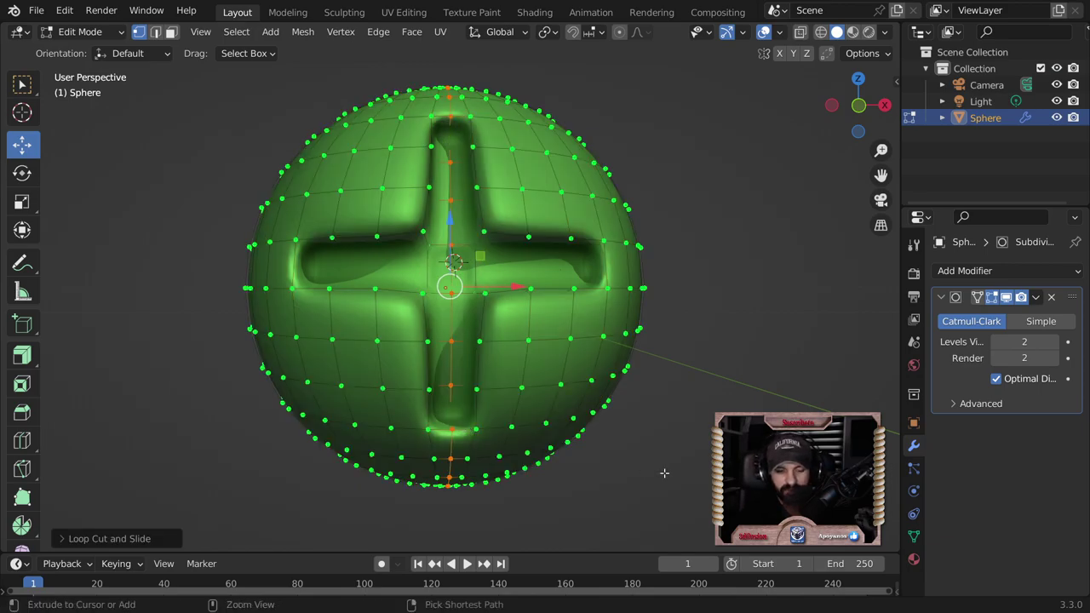
pyautogui.hotkey('ctrl', 'b')
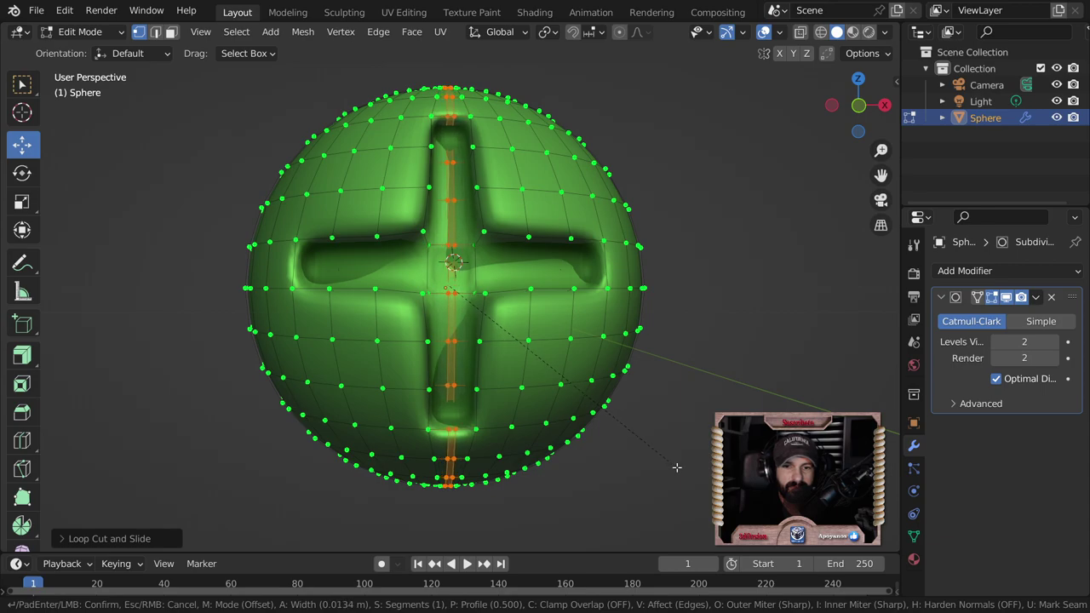
pyautogui.click(678, 467)
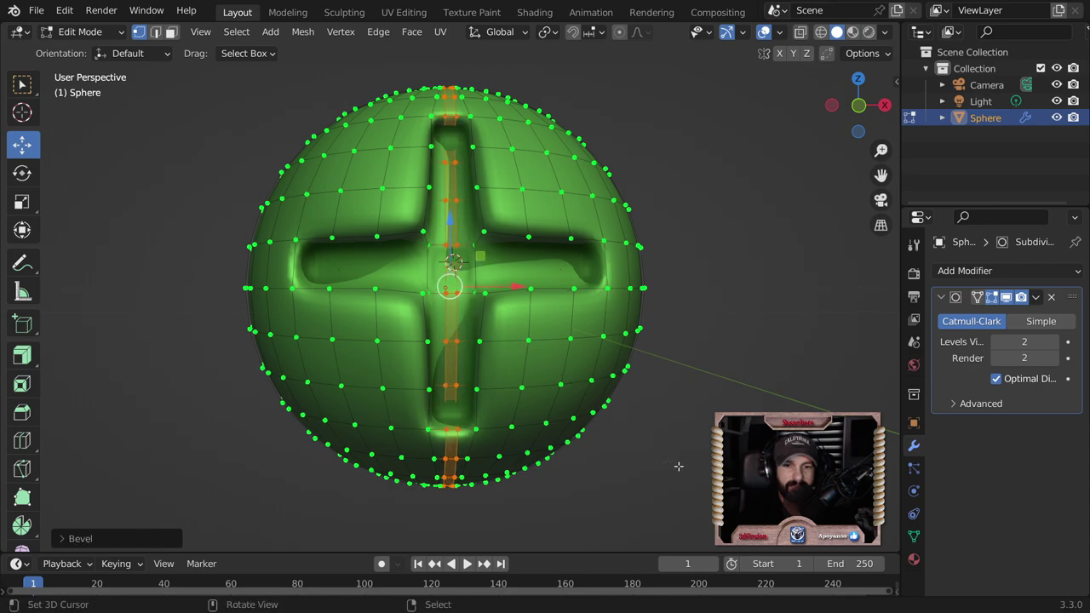
# Step: Select the shortest vertex path straight down the centre of the groove
pyautogui.click(458, 429)
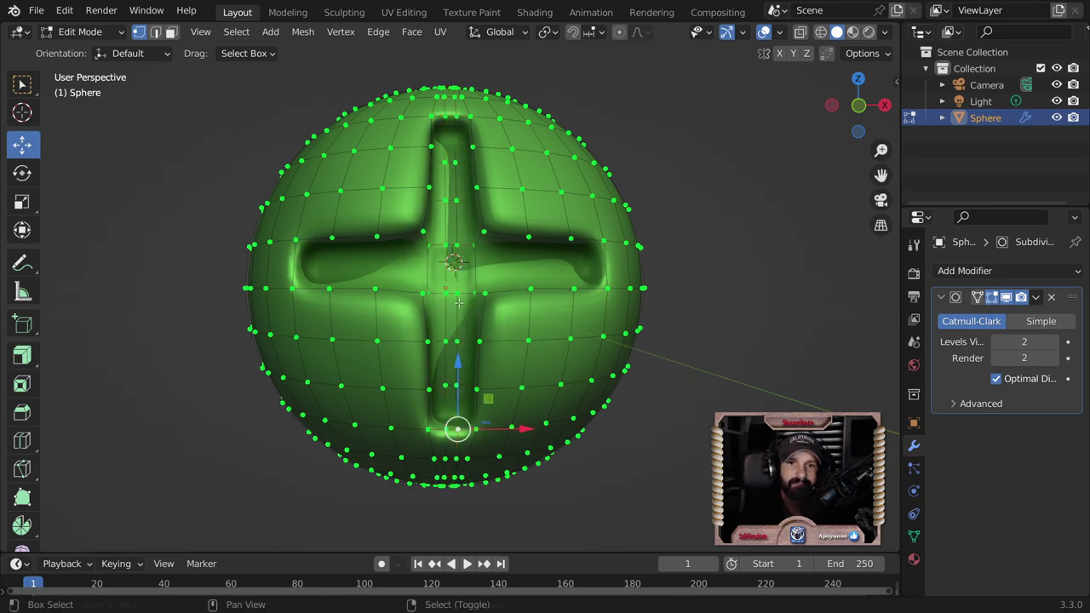
pyautogui.keyDown('ctrl'); pyautogui.click(457, 118); pyautogui.keyUp('ctrl')
pyautogui.click(457, 118)
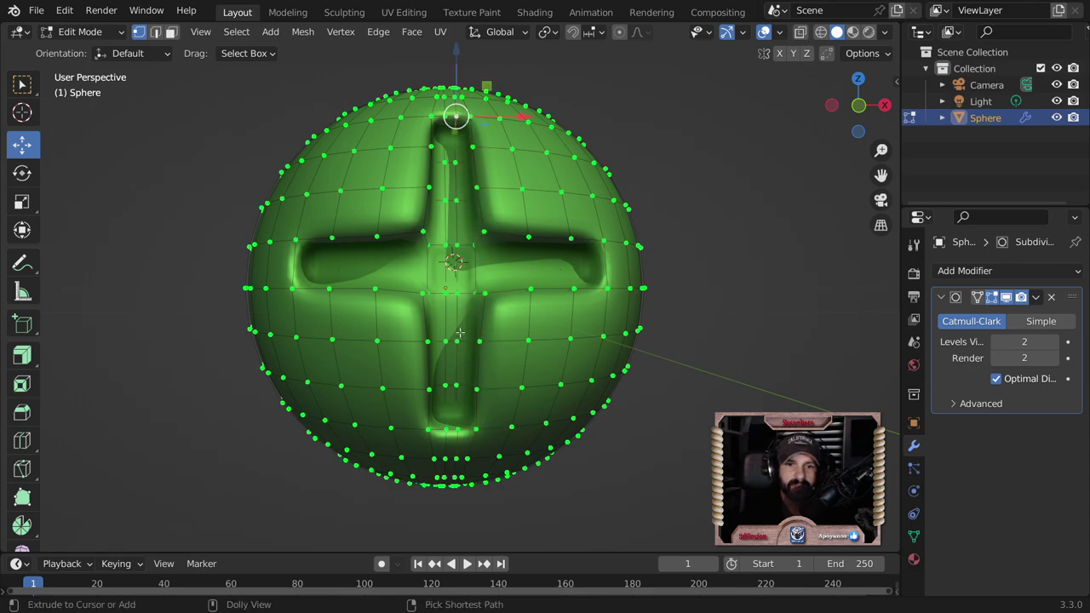
pyautogui.keyDown('ctrl'); pyautogui.click(458, 434); pyautogui.keyUp('ctrl')
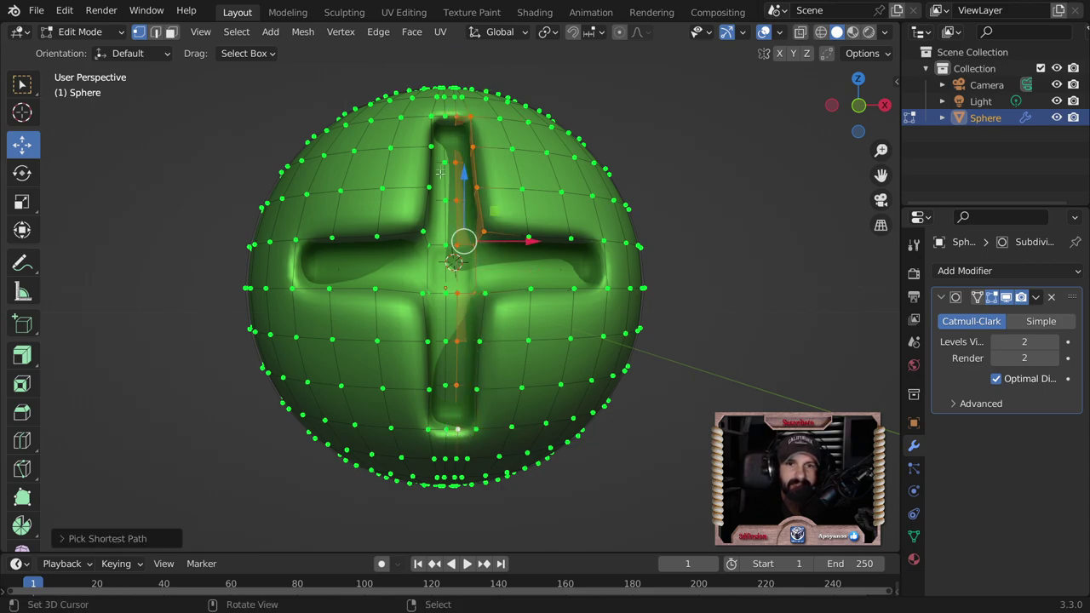
pyautogui.keyDown('shift'); pyautogui.click(446, 120); pyautogui.keyUp('shift')
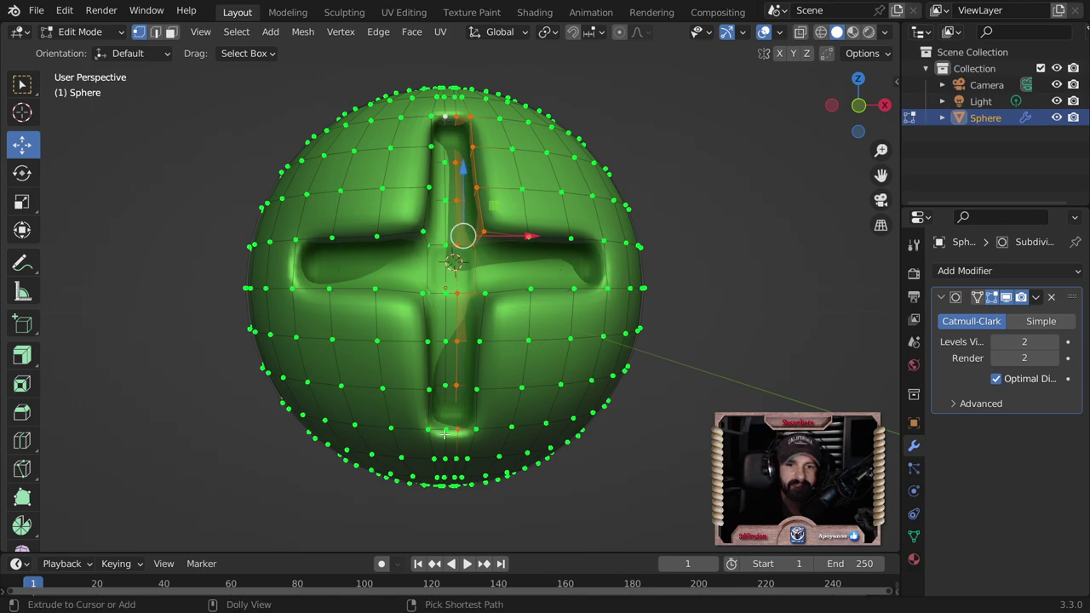
pyautogui.keyDown('ctrl'); pyautogui.click(444, 432); pyautogui.keyUp('ctrl')
pyautogui.hotkey('ctrl', 'z')
pyautogui.hotkey('ctrl', 'z')
pyautogui.keyDown('ctrl'); pyautogui.click(446, 430); pyautogui.keyUp('ctrl')
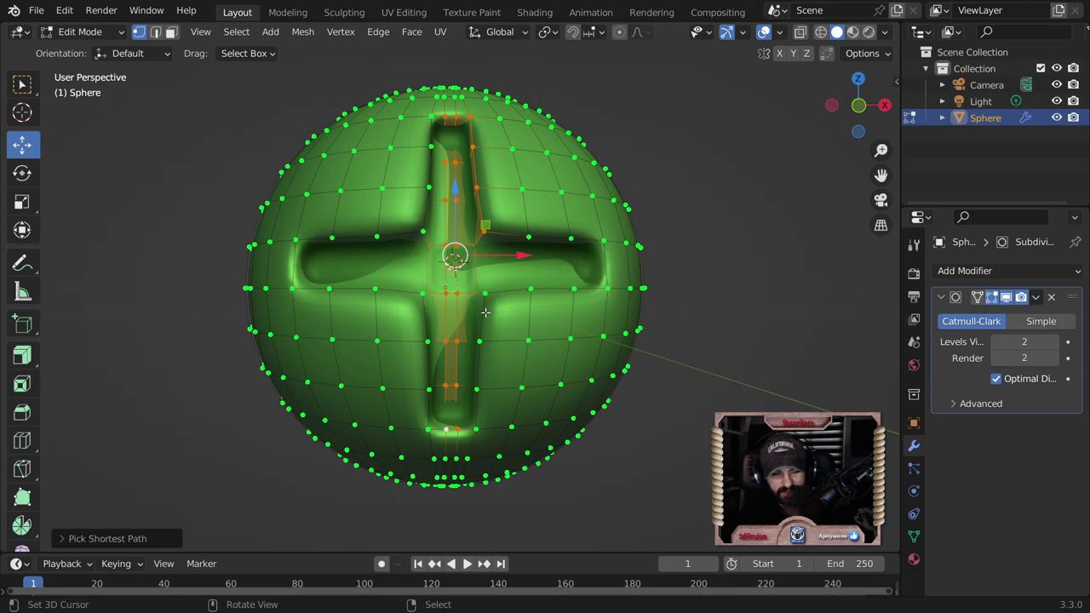
# Step: Set the transform pivot point to 3D Cursor and snap the cursor
pyautogui.click(555, 36)
pyautogui.click(584, 66)
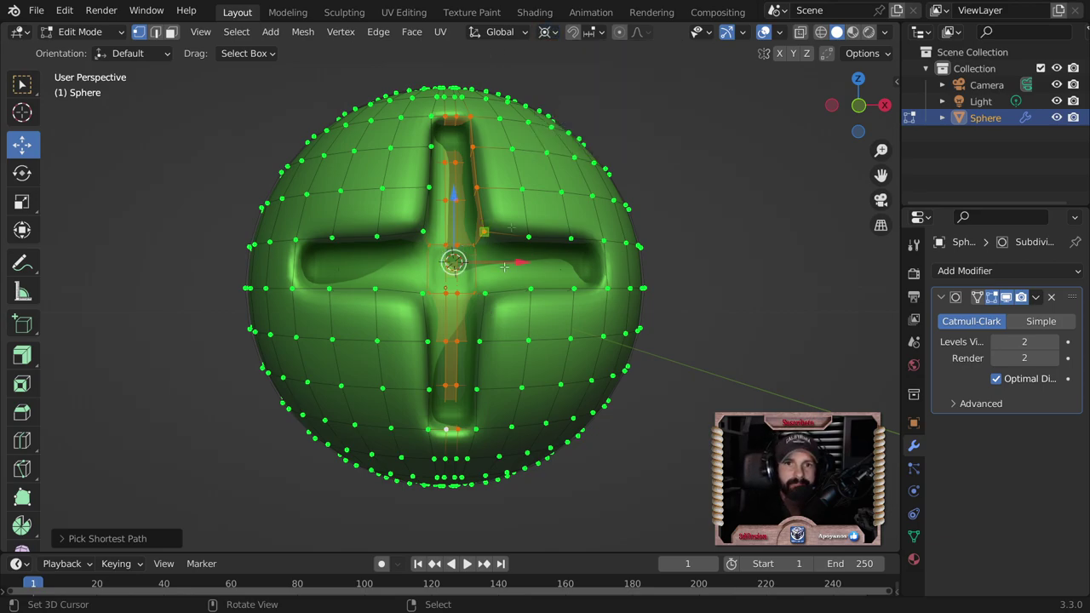
pyautogui.hotkey('shift', 's')
pyautogui.click(545, 340)
# Step: Widen the groove selection along X twice, snapping the 3D cursor to its centre between scales
pyautogui.press('s')
pyautogui.press('x')
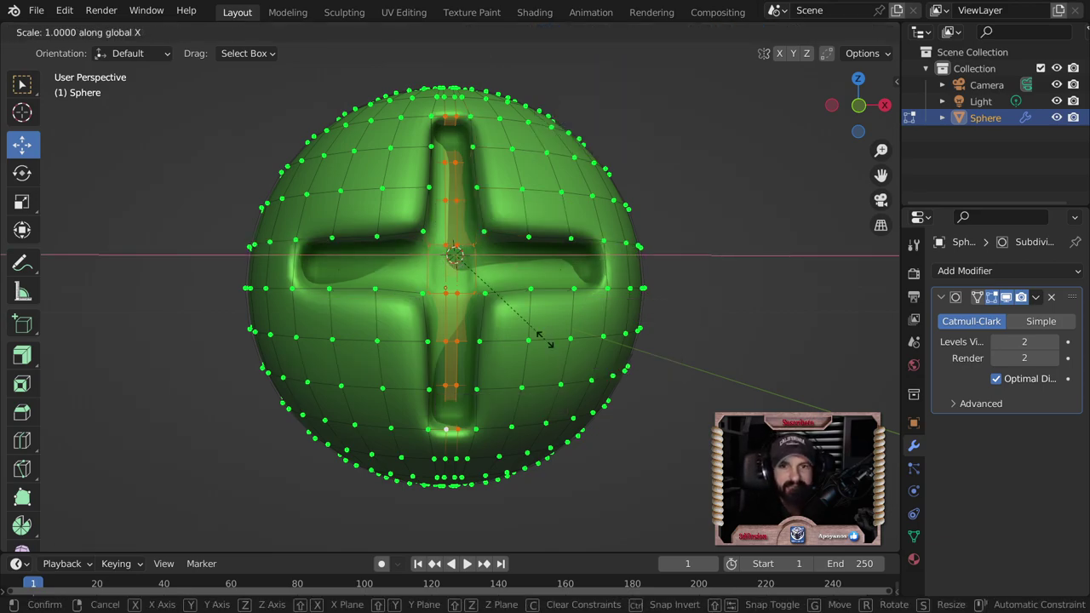
pyautogui.click(607, 342)
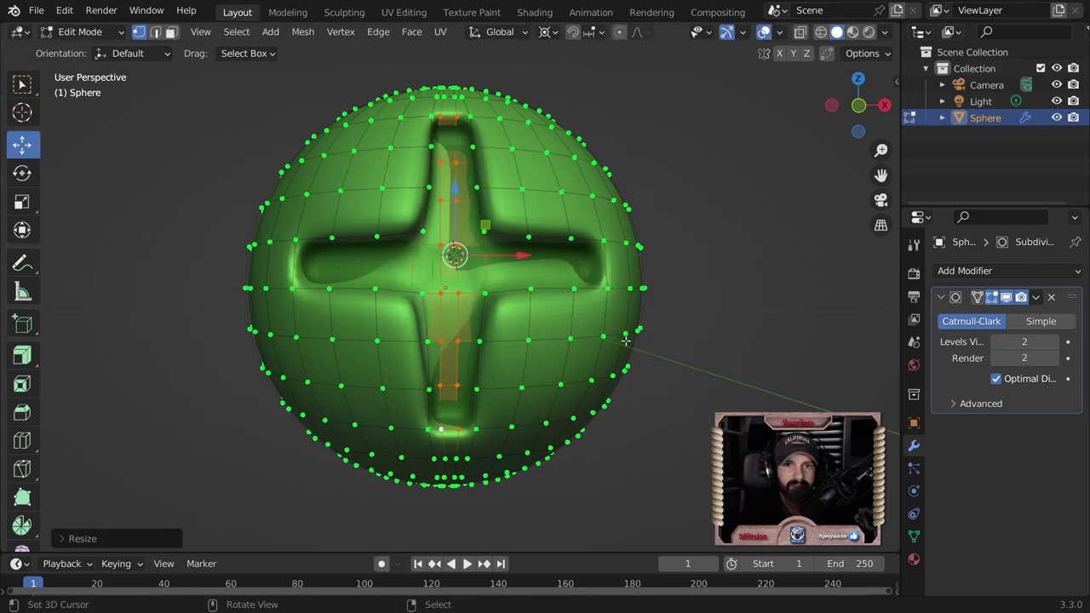
pyautogui.hotkey('shift', 's')
pyautogui.click(476, 435)
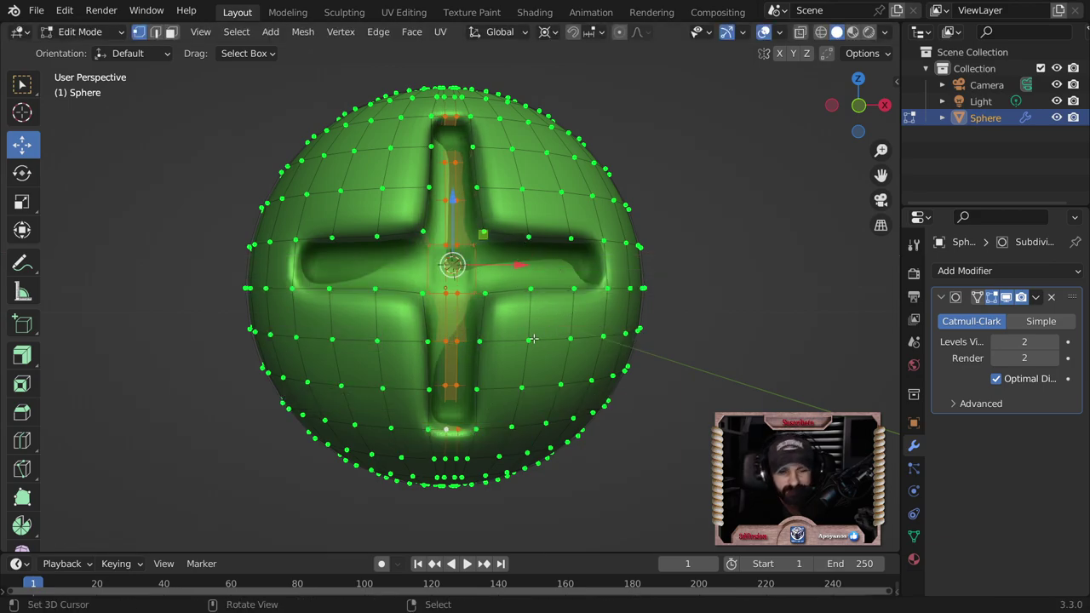
pyautogui.press('s')
pyautogui.press('x')
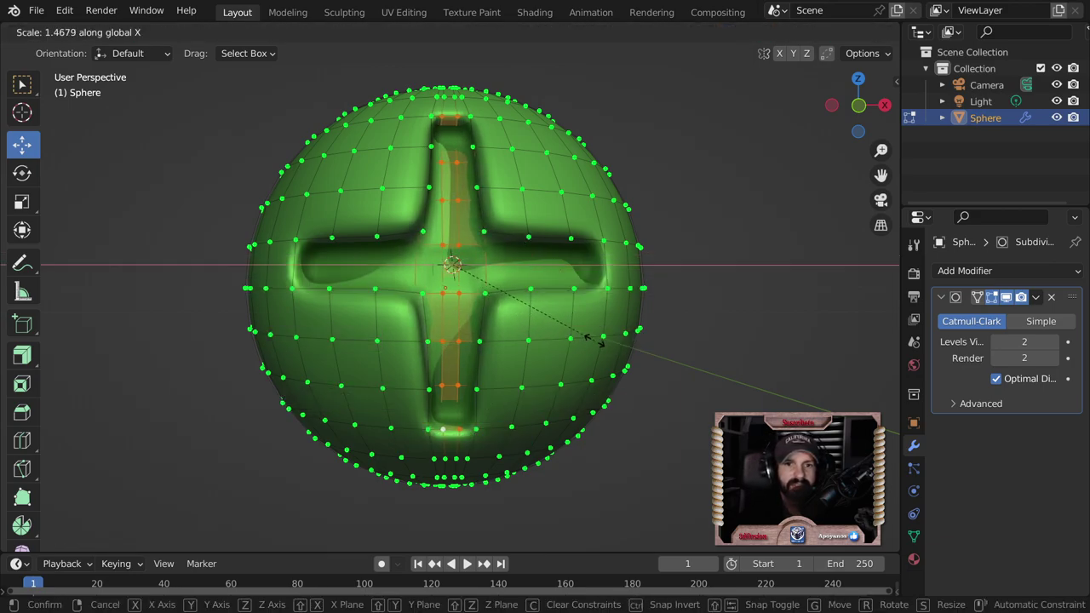
pyautogui.click(600, 343)
pyautogui.press('Tab')
pyautogui.scroll(-3, 630, 396)
pyautogui.moveTo(488, 352)
pyautogui.mouseDown(button='middle')
pyautogui.moveTo(545, 343)
pyautogui.moveTo(520, 264)
pyautogui.moveTo(478, 320)
pyautogui.moveTo(364, 234)
pyautogui.mouseUp(button='middle')
pyautogui.press('Tab')
pyautogui.scroll(2, 477, 320)
pyautogui.scroll(3, 478, 324)
# Step: Add two supporting edge loops close beside the groove edges and check the result
pyautogui.hotkey('ctrl', 'r')
pyautogui.click(343, 179)
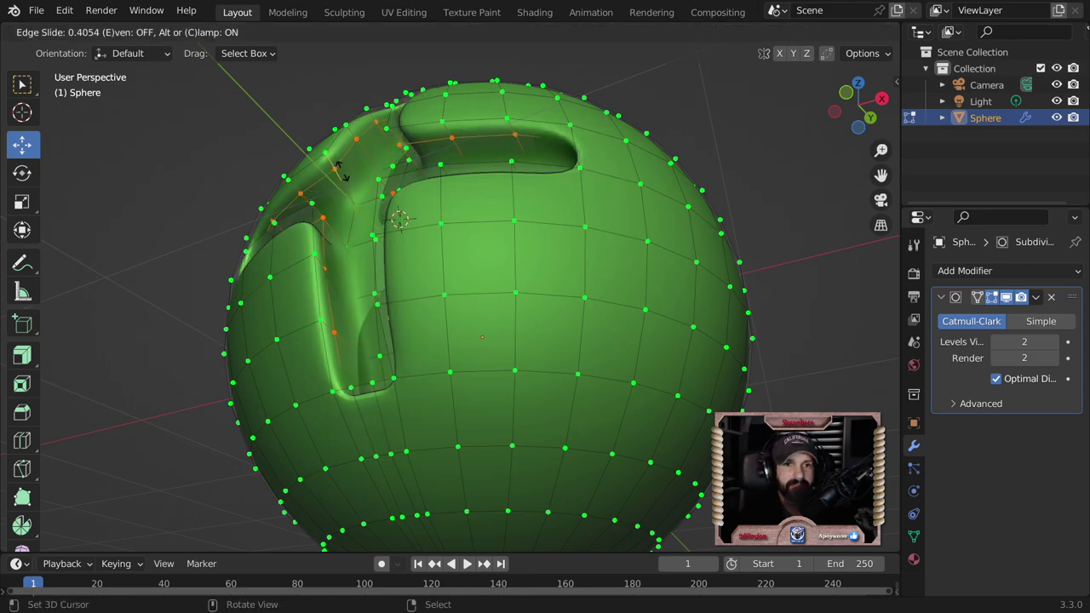
pyautogui.click(339, 166)
pyautogui.hotkey('ctrl', 'r')
pyautogui.click(348, 185)
pyautogui.click(352, 194)
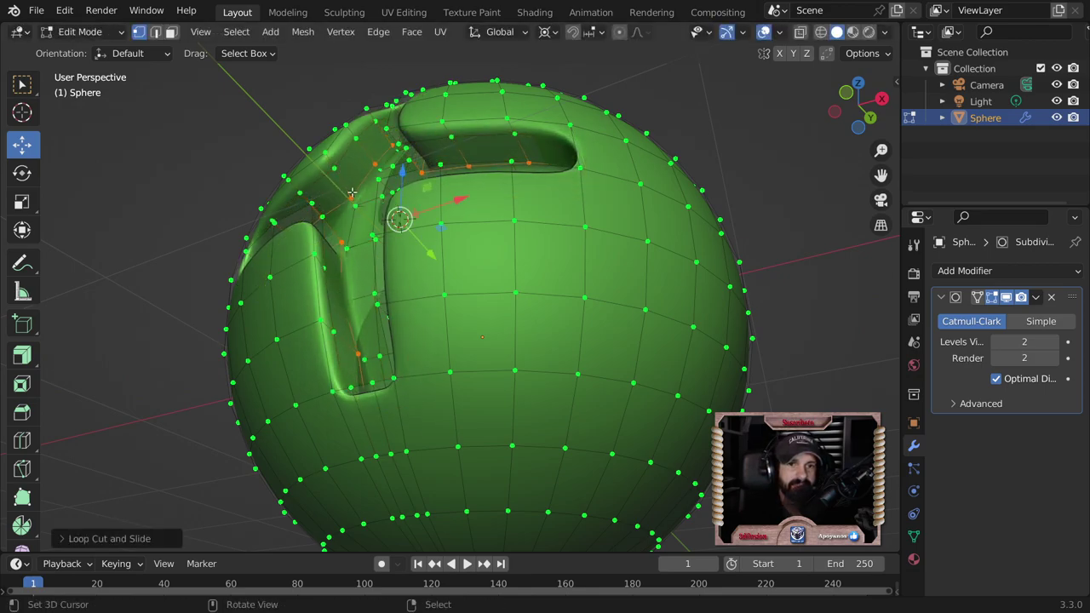
pyautogui.scroll(-2, 352, 194)
pyautogui.press('Tab')
pyautogui.moveTo(445, 259); pyautogui.dragTo(462, 340, button='middle')
pyautogui.scroll(-3, 462, 345)
pyautogui.scroll(2, 463, 348)
pyautogui.press('Tab')
pyautogui.scroll(2, 393, 338)
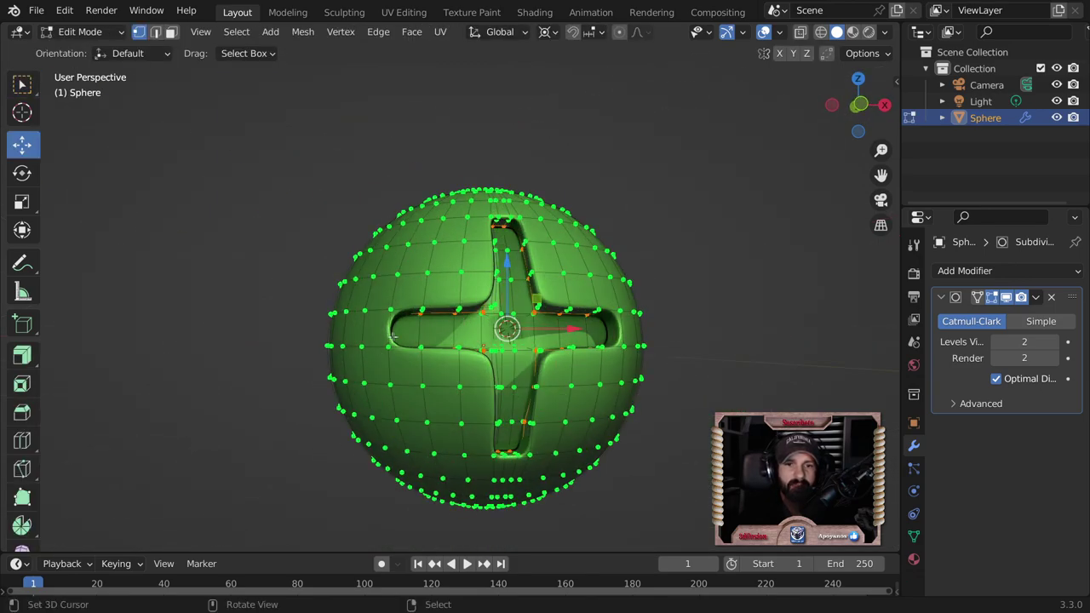
# Step: Add a centred horizontal loop around the middle and bevel it into two loops
pyautogui.hotkey('ctrl', 'r')
pyautogui.click(758, 471)
pyautogui.rightClick(757, 470)
pyautogui.hotkey('ctrl', 'b')
pyautogui.click(765, 414)
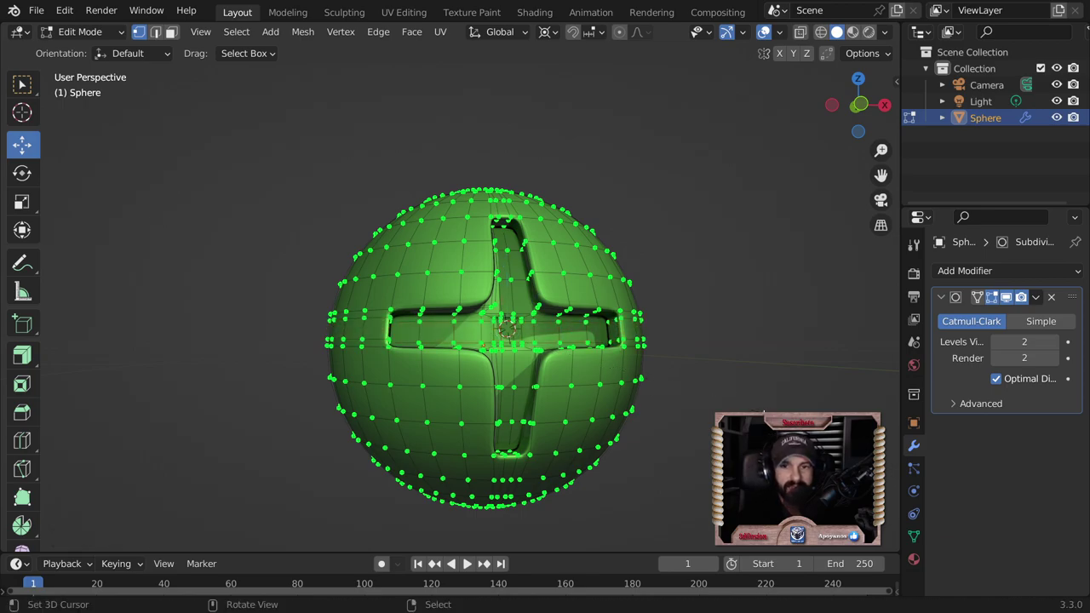
pyautogui.press('Tab')
pyautogui.scroll(-2, 579, 409)
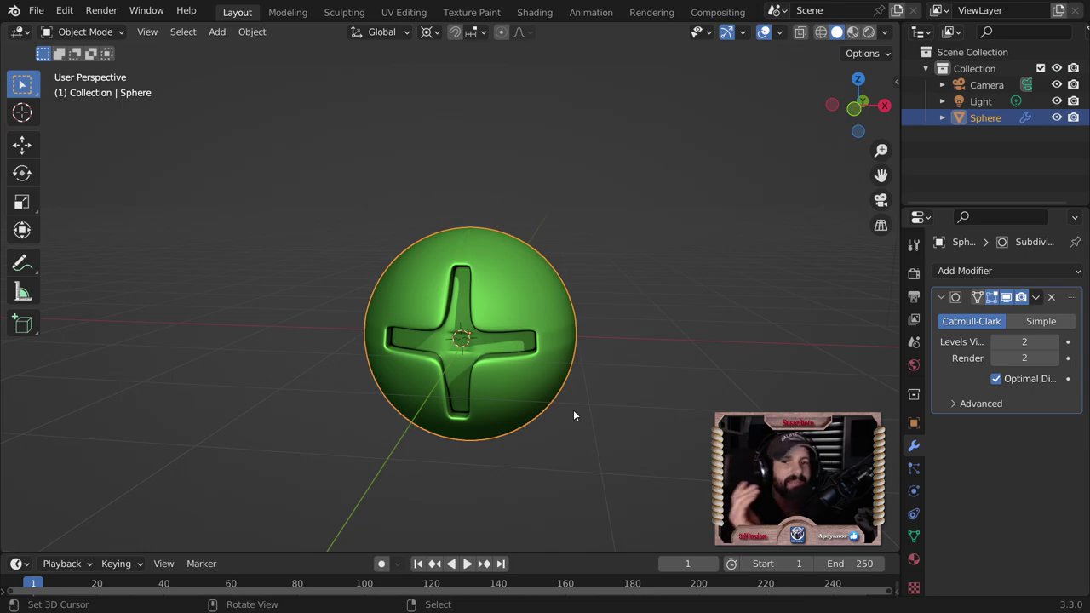
# Step: Orbit the sphere to inspect the cross indent from the side and then the front
pyautogui.scroll(2, 537, 526)
pyautogui.moveTo(682, 426); pyautogui.dragTo(575, 401, button='middle')
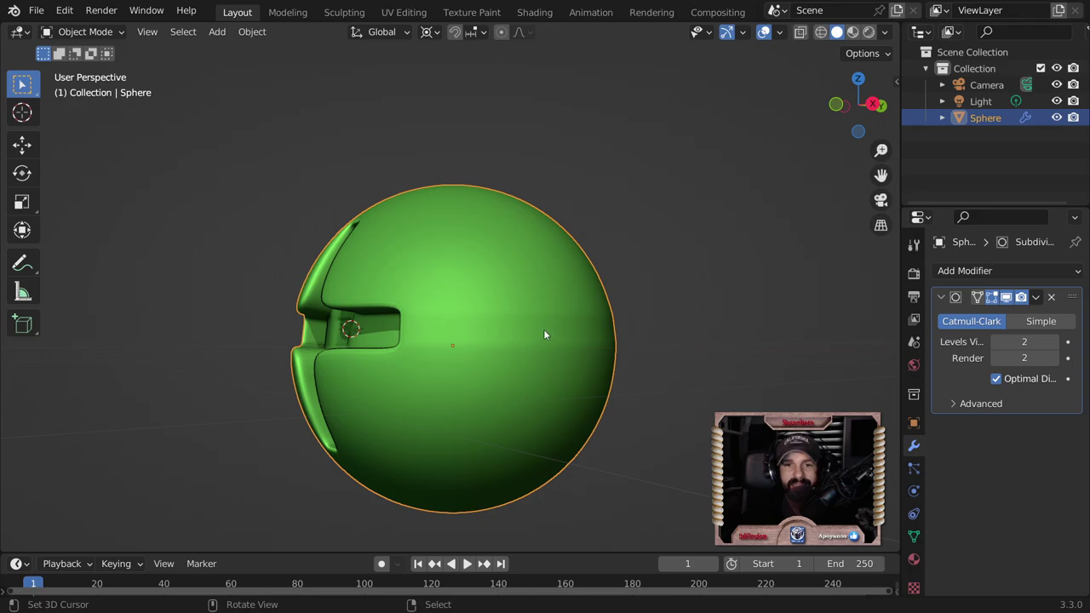
pyautogui.moveTo(571, 325); pyautogui.dragTo(630, 328, button='middle')
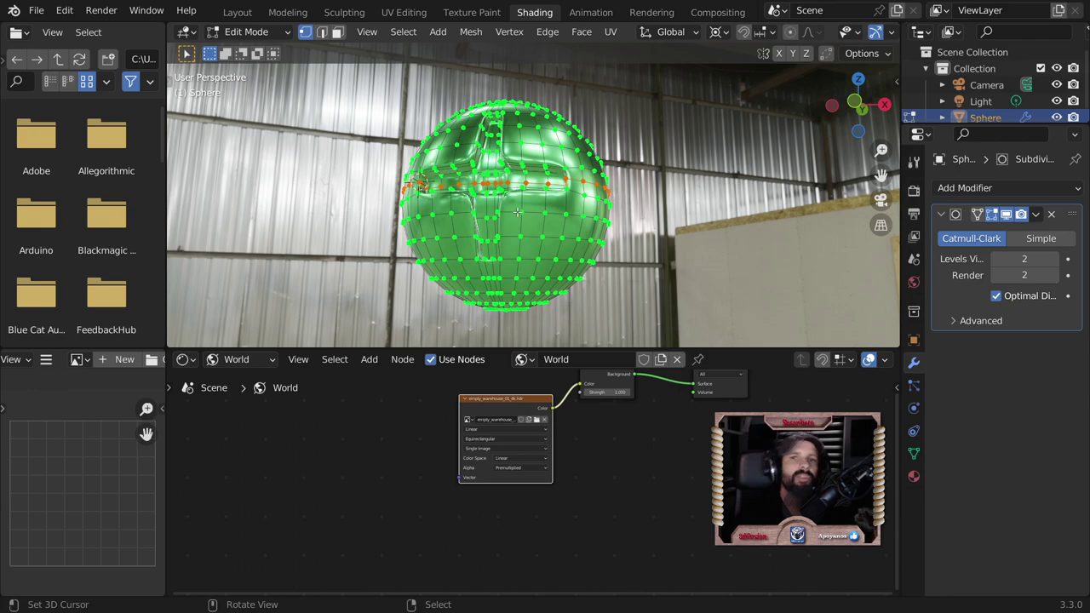
# Step: Cancel a stray transform, show the subdivided edit cage, and view the sphere in Object Mode
pyautogui.press('s')
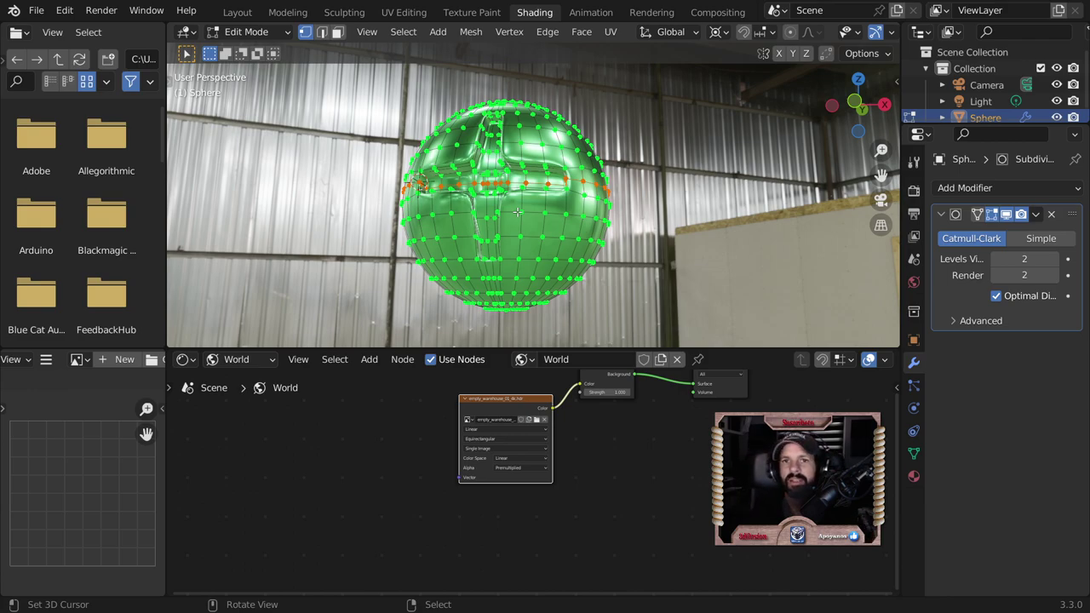
pyautogui.press('Escape')
pyautogui.scroll(2, 559, 207)
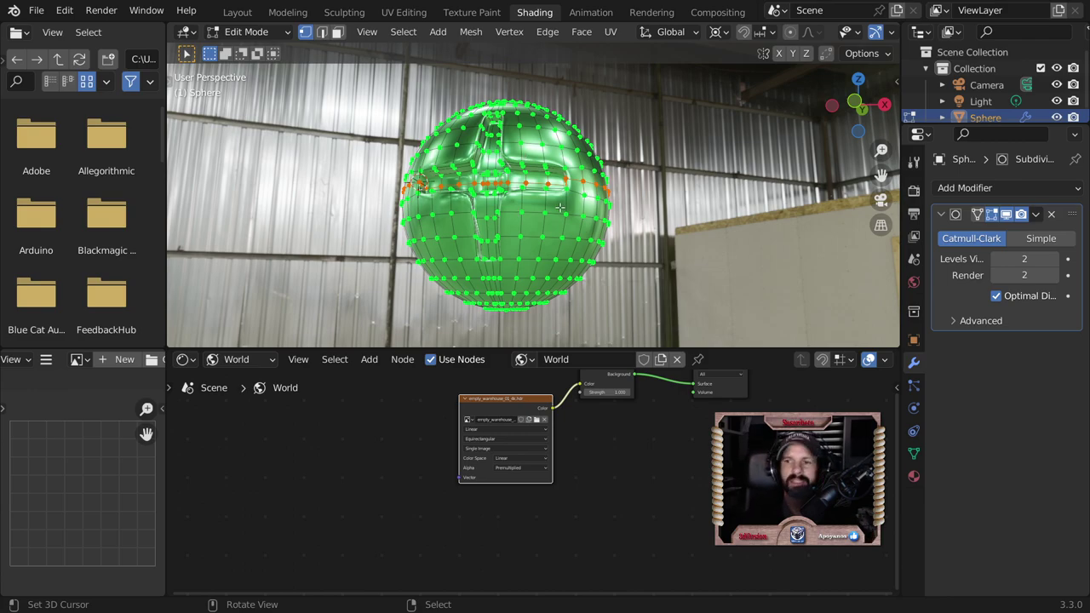
pyautogui.scroll(-4, 560, 207)
pyautogui.moveTo(559, 207); pyautogui.dragTo(536, 222, button='middle')
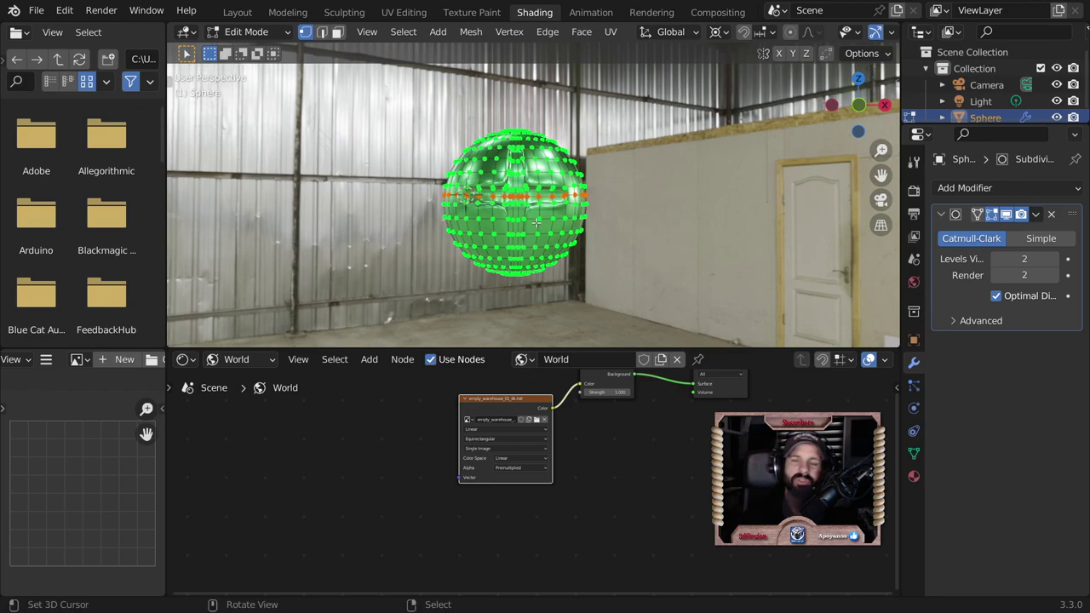
pyautogui.click(1021, 215)
pyautogui.press('Tab')
pyautogui.scroll(2, 546, 247)
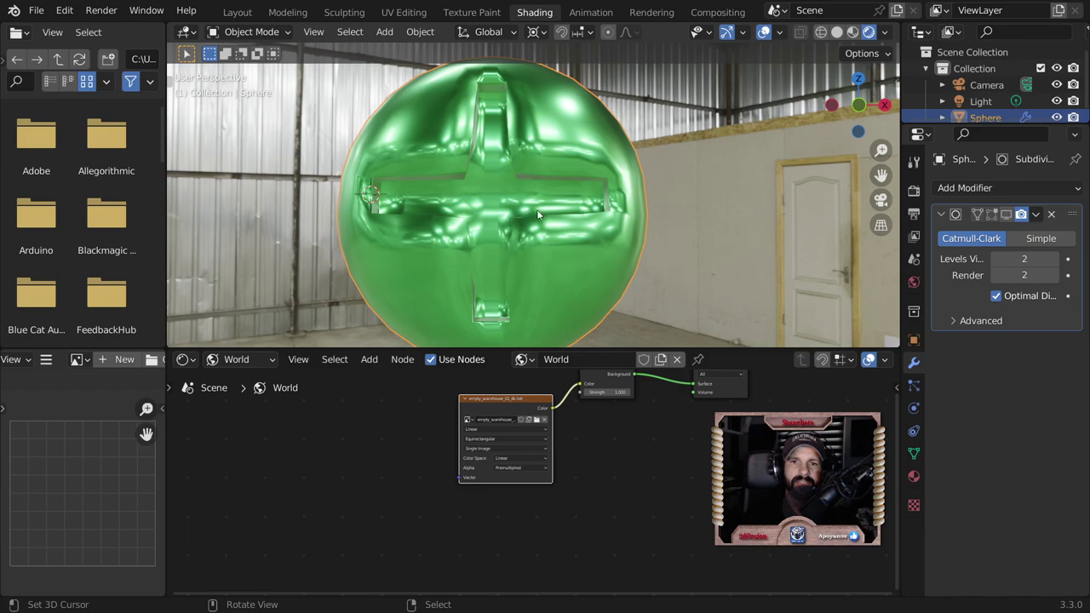
pyautogui.moveTo(546, 247); pyautogui.dragTo(559, 248, button='middle')
pyautogui.scroll(-1, 559, 248)
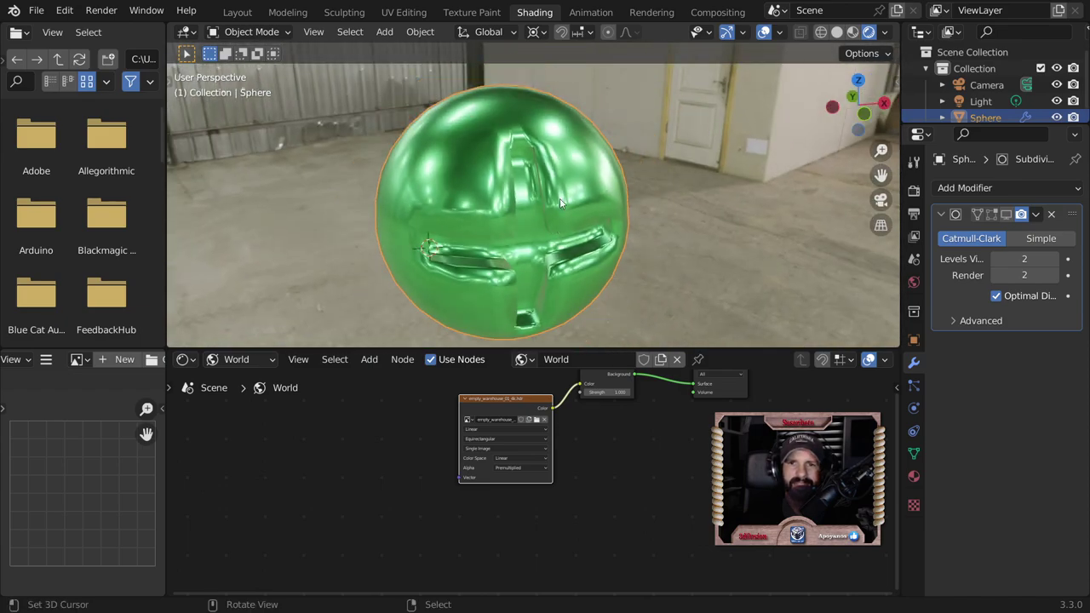
# Step: Enable Auto Smooth at 30° in the sphere's Normals settings, then return to Edit Mode
pyautogui.click(914, 454)
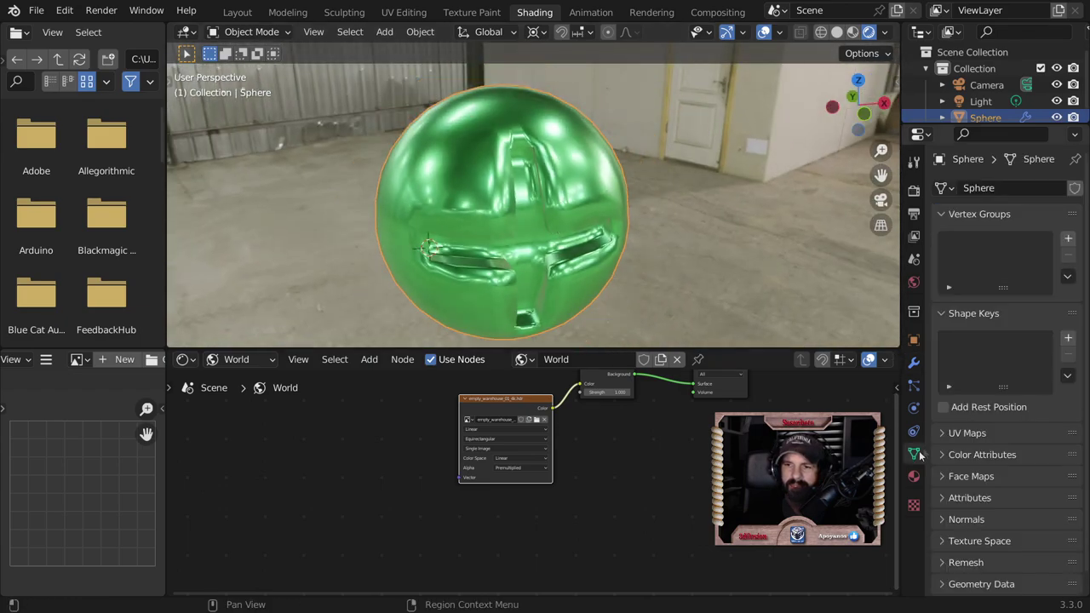
pyautogui.click(966, 499)
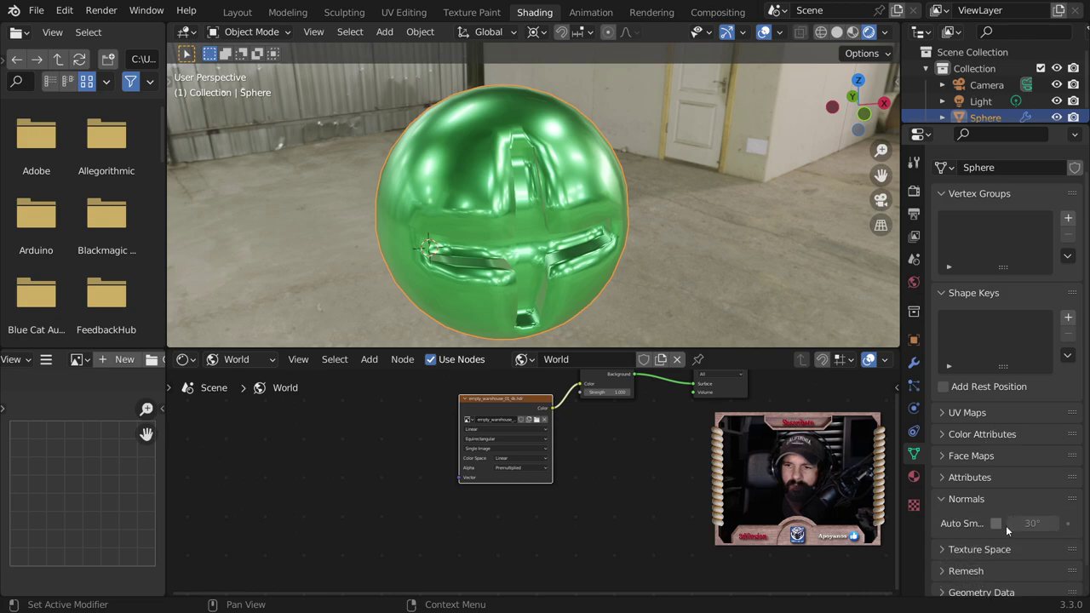
pyautogui.click(996, 523)
pyautogui.scroll(-3, 721, 282)
pyautogui.moveTo(720, 282); pyautogui.dragTo(677, 195, button='middle')
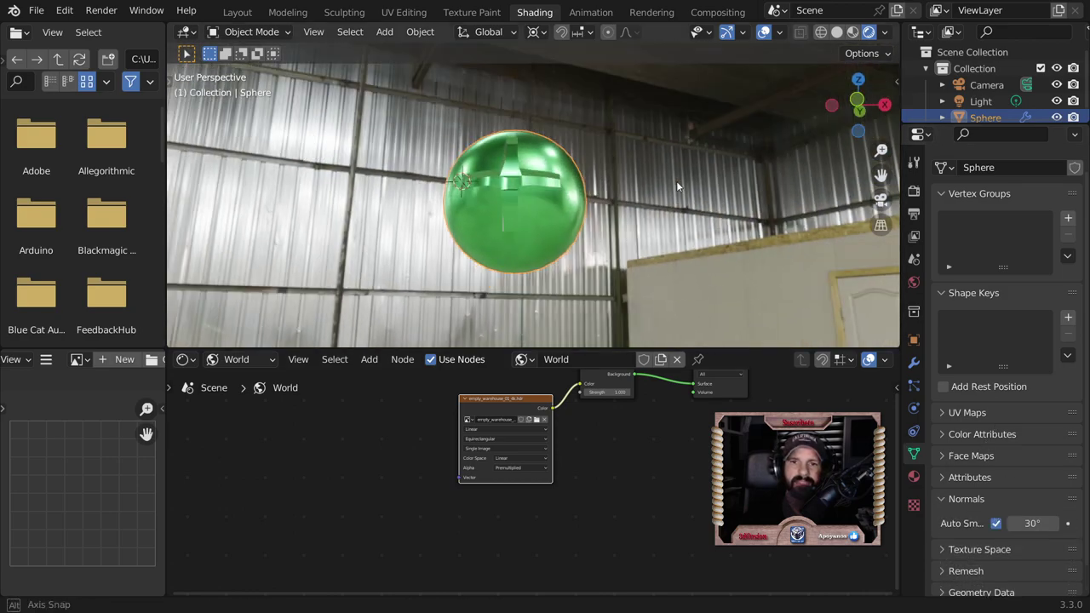
pyautogui.scroll(2, 668, 195)
pyautogui.scroll(3, 668, 195)
pyautogui.press('Tab')
pyautogui.keyDown('alt'); pyautogui.click(654, 202); pyautogui.keyUp('alt')
pyautogui.moveTo(655, 202)
pyautogui.mouseDown(button='middle')
pyautogui.moveTo(532, 206)
pyautogui.moveTo(886, 347)
pyautogui.mouseUp(button='middle')
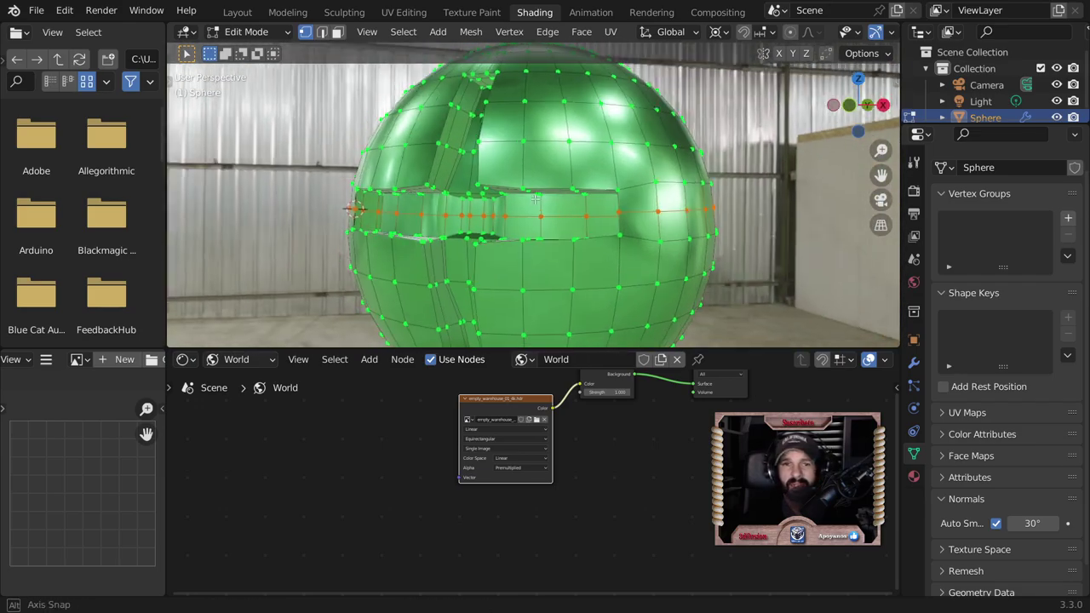
# Step: Remove the edge loop through the groove with Dissolve Edges instead of Dissolve Vertices
pyautogui.keyDown('alt'); pyautogui.click(433, 137); pyautogui.keyUp('alt')
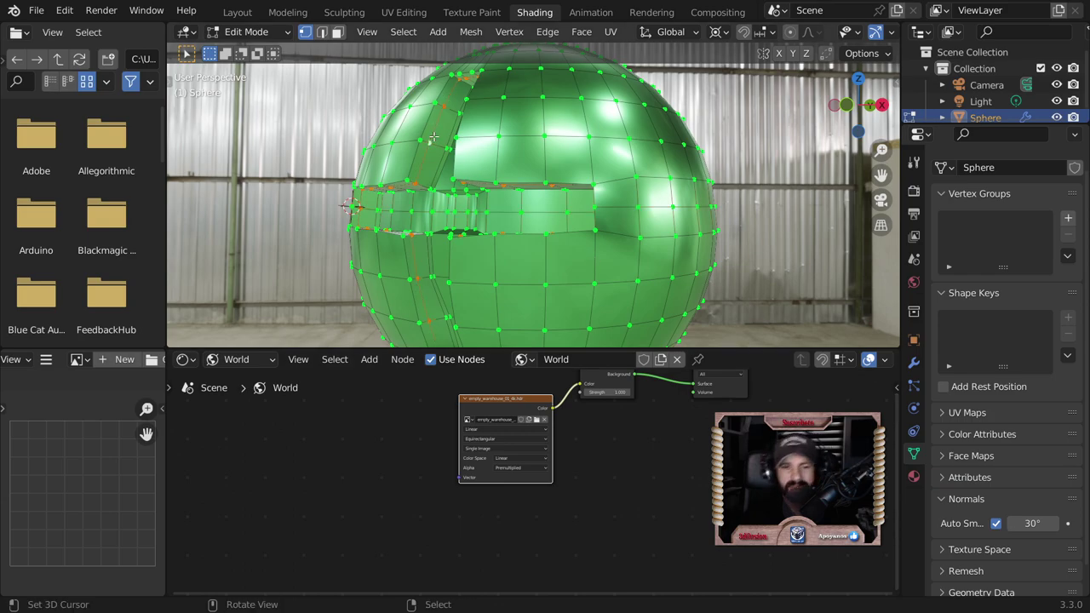
pyautogui.press('x')
pyautogui.click(433, 138)
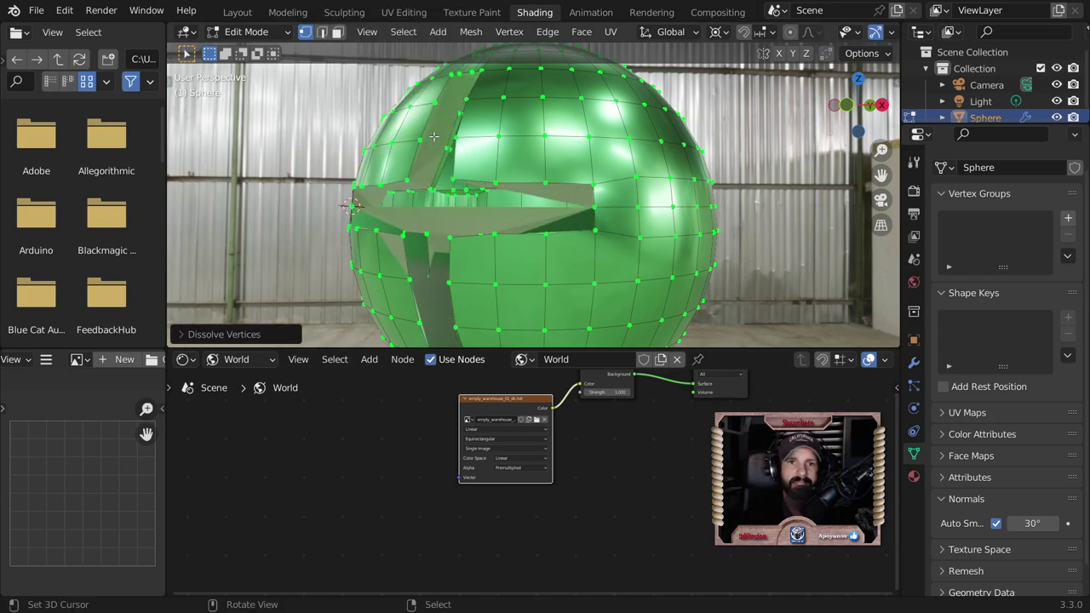
pyautogui.hotkey('ctrl', 'z')
pyautogui.press('x')
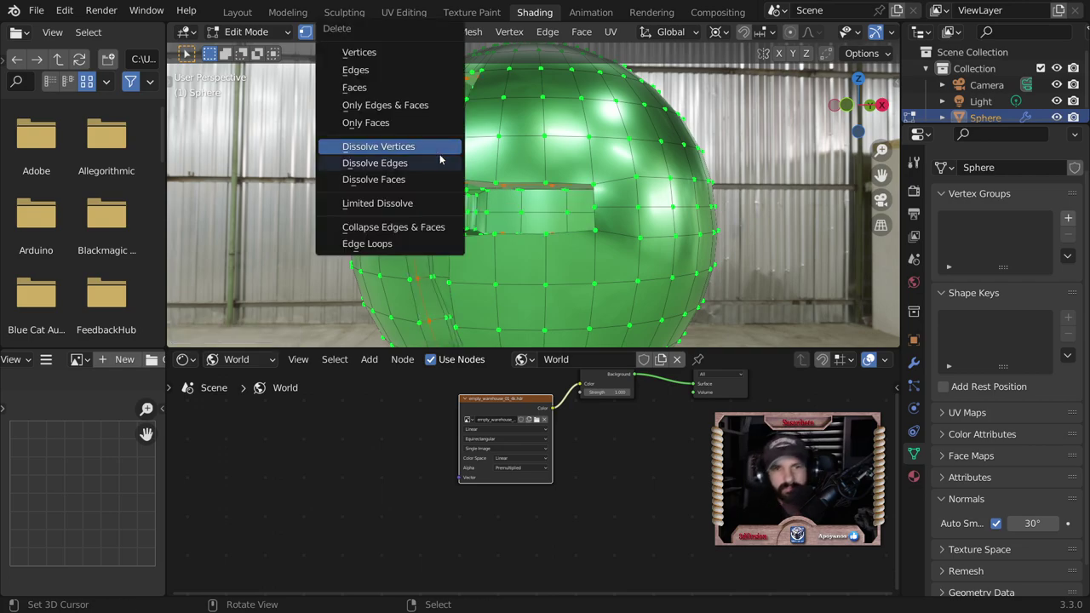
pyautogui.click(439, 160)
# Step: Switch to edge select mode and return to the Layout workspace
pyautogui.scroll(3, 440, 156)
pyautogui.moveTo(439, 156); pyautogui.dragTo(368, 130, button='middle')
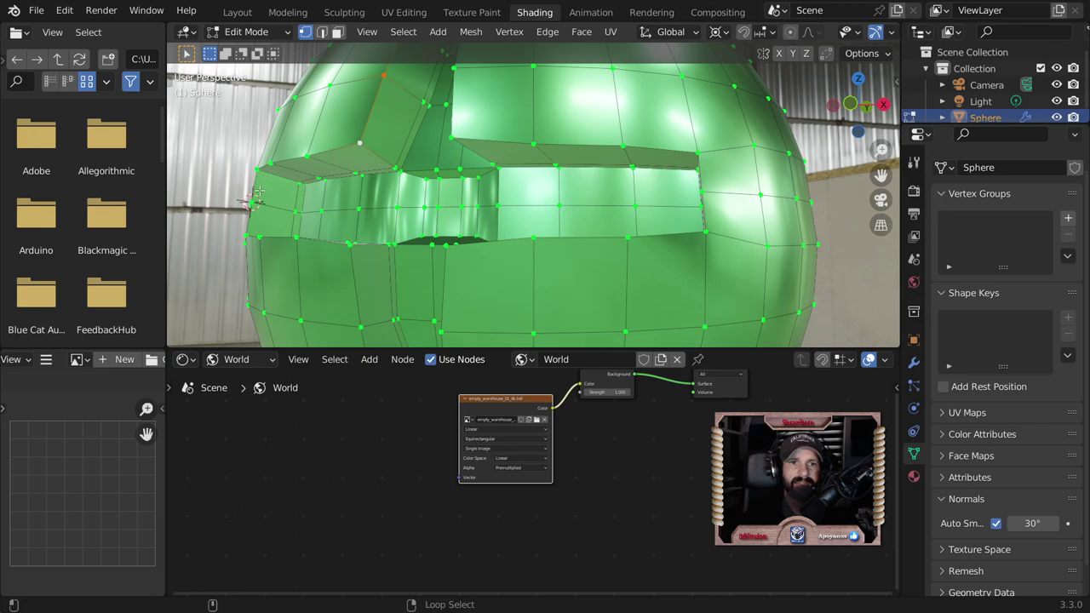
pyautogui.click(322, 32)
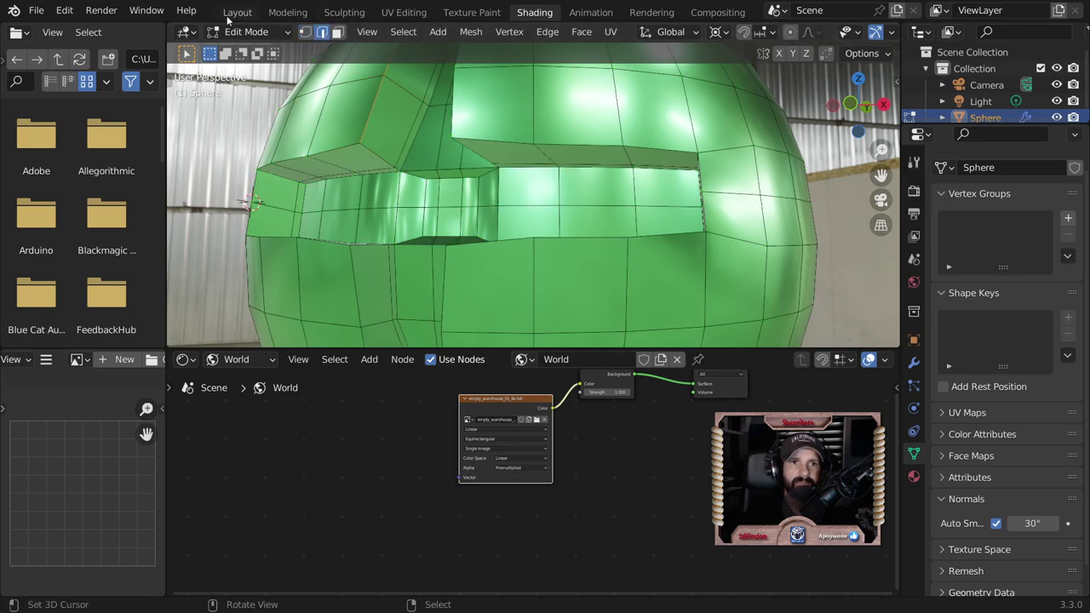
pyautogui.click(232, 14)
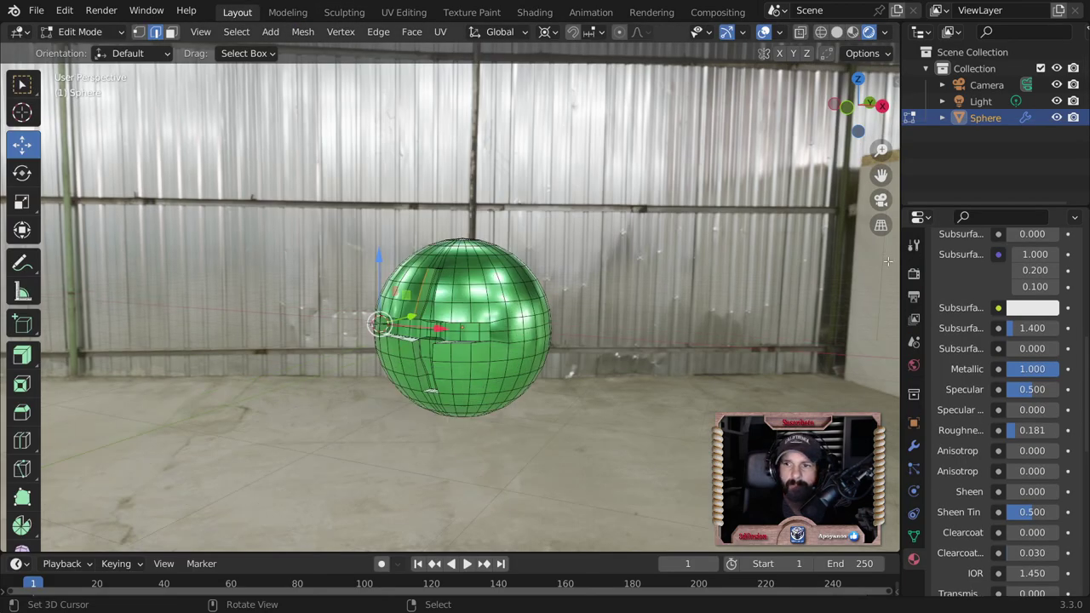
# Step: In solid shading, bevel the cross groove's rim edge loop to about 0.0165 m, then exit to Object Mode
pyautogui.click(837, 32)
pyautogui.scroll(3, 545, 256)
pyautogui.moveTo(528, 264)
pyautogui.mouseDown(button='middle')
pyautogui.moveTo(551, 255)
pyautogui.moveTo(446, 221)
pyautogui.mouseUp(button='middle')
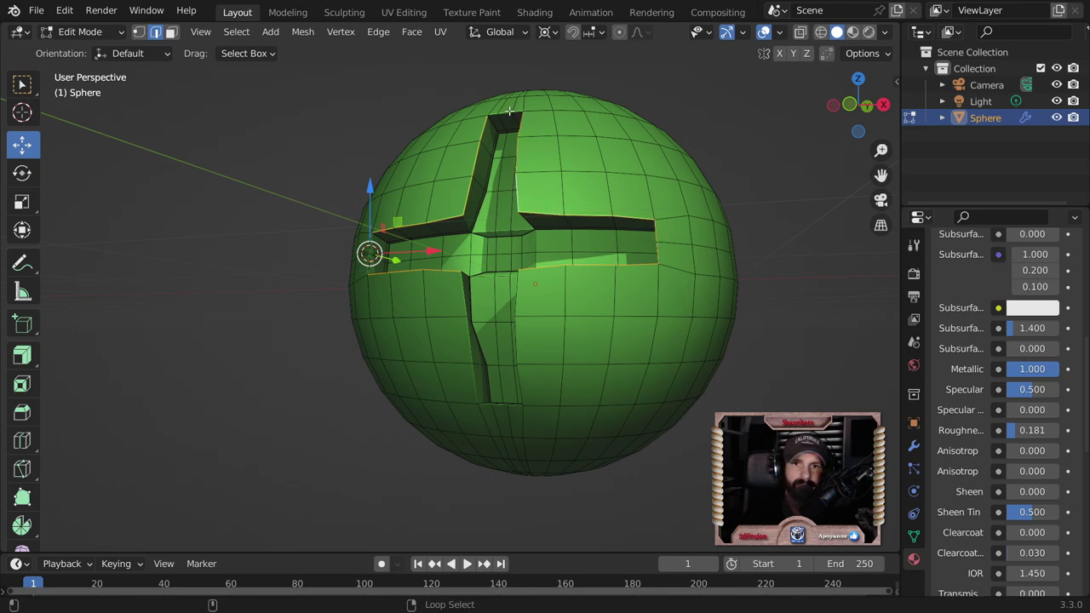
pyautogui.moveTo(510, 112); pyautogui.dragTo(468, 280, button='middle')
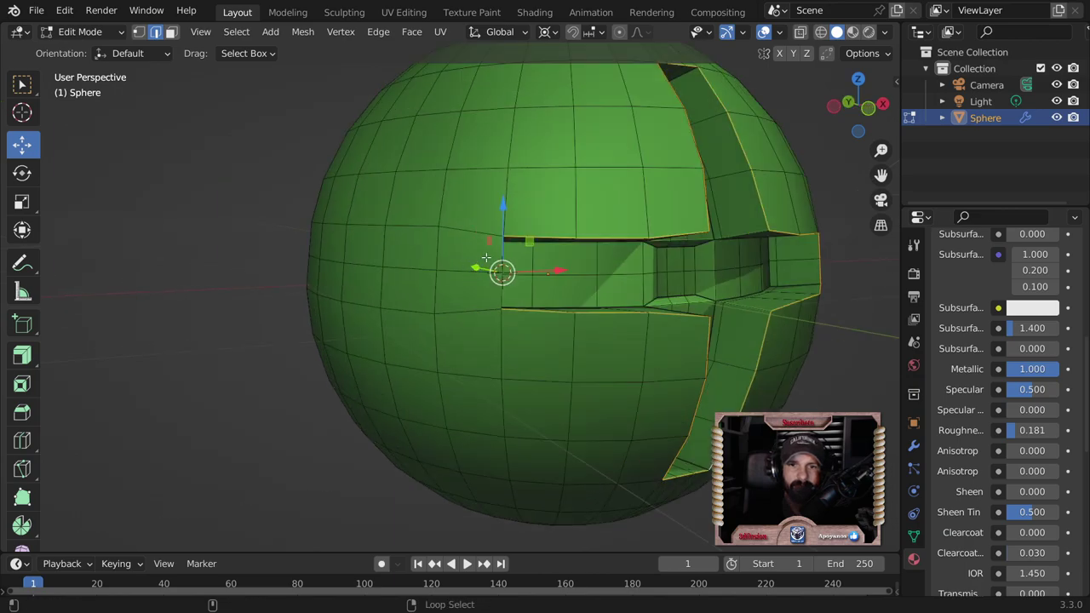
pyautogui.moveTo(488, 265); pyautogui.dragTo(632, 309, button='middle')
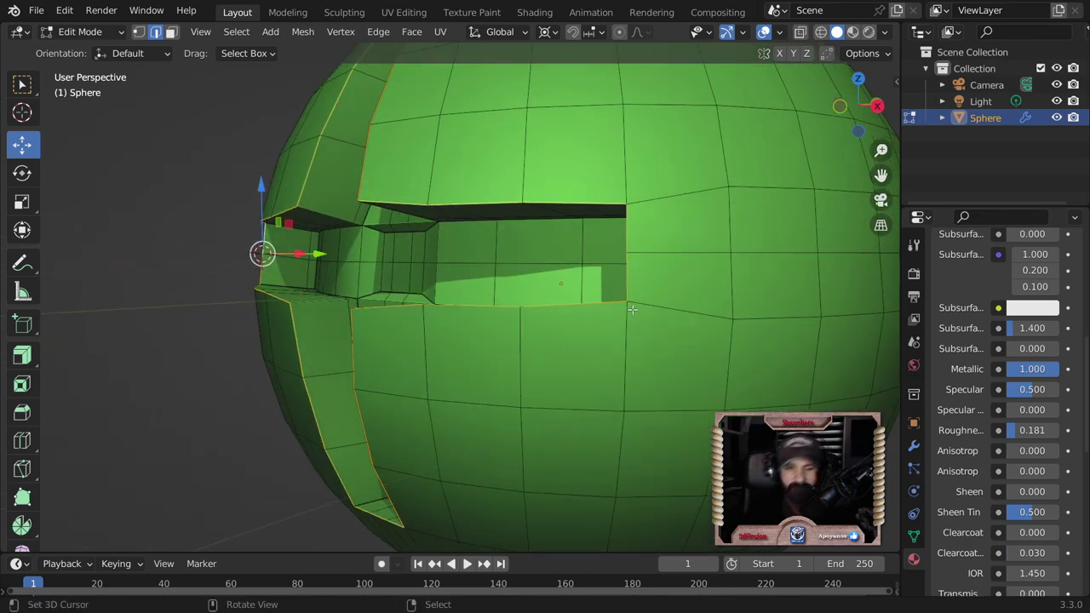
pyautogui.hotkey('ctrl', 'b')
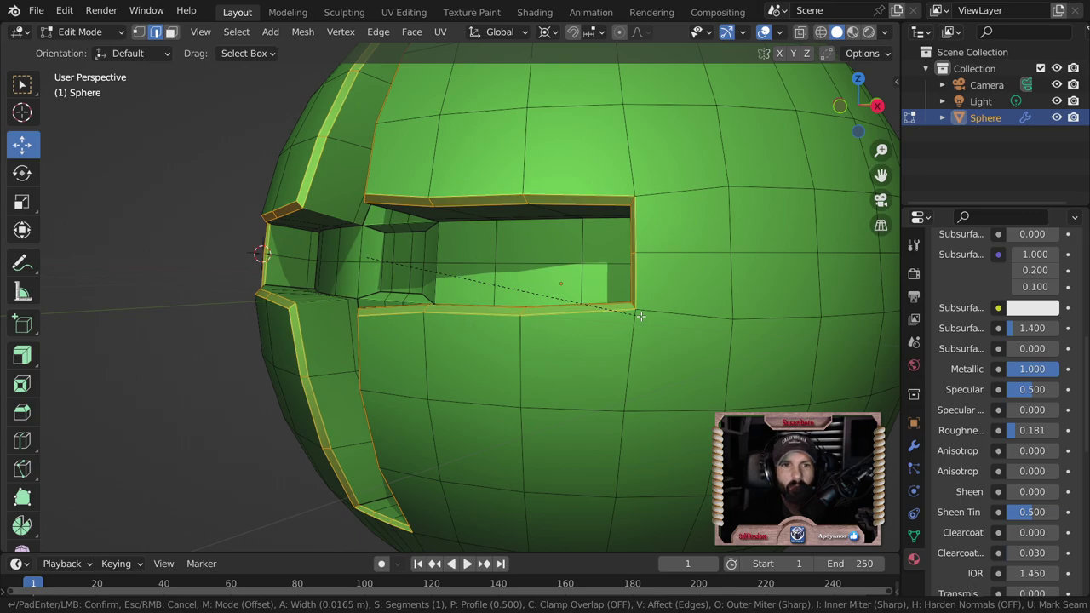
pyautogui.click(575, 294)
pyautogui.press('Tab')
pyautogui.scroll(-5, 575, 293)
pyautogui.moveTo(574, 293); pyautogui.dragTo(622, 295, button='middle')
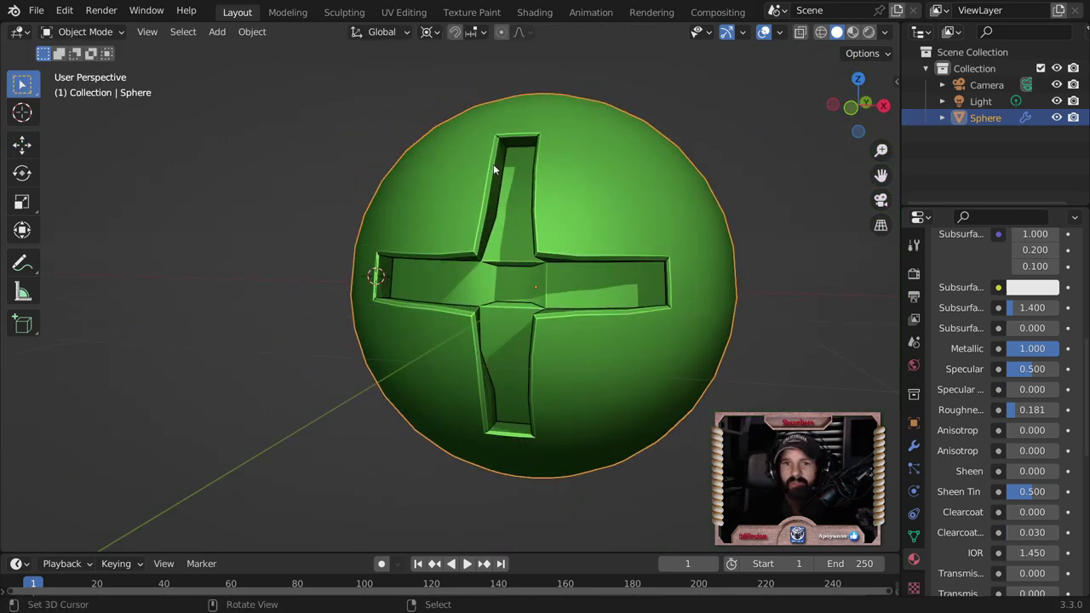
# Step: Switch the viewport to Rendered shading to inspect the cross cut
pyautogui.moveTo(575, 264)
pyautogui.mouseDown(button='middle')
pyautogui.moveTo(652, 243)
pyautogui.moveTo(619, 234)
pyautogui.mouseUp(button='middle')
pyautogui.moveTo(577, 277)
pyautogui.mouseDown(button='middle')
pyautogui.moveTo(648, 322)
pyautogui.moveTo(518, 311)
pyautogui.moveTo(558, 243)
pyautogui.moveTo(591, 261)
pyautogui.mouseUp(button='middle')
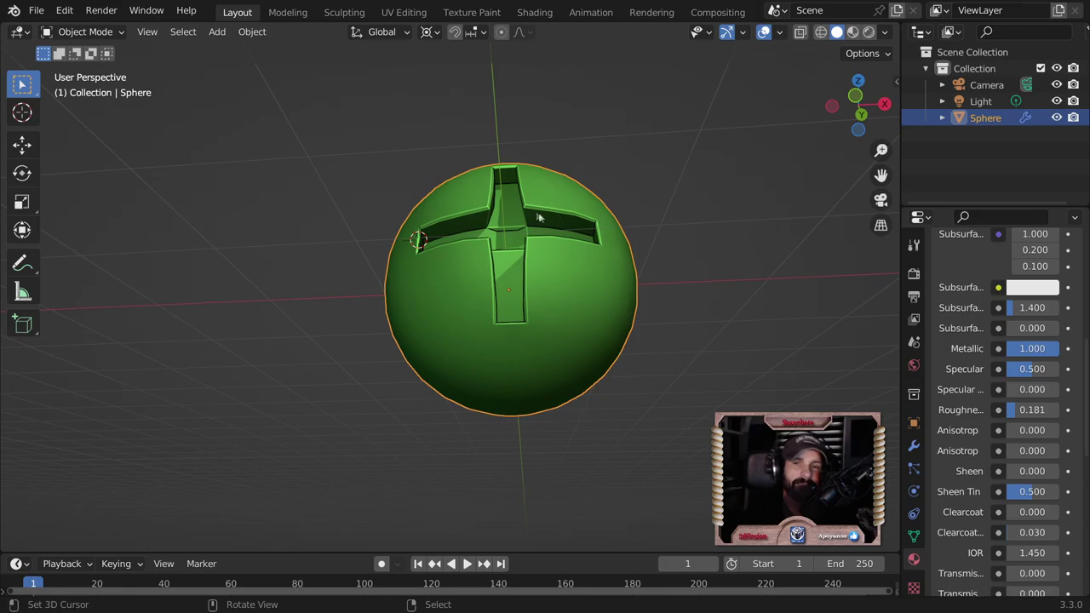
pyautogui.click(868, 32)
pyautogui.moveTo(715, 150)
pyautogui.mouseDown(button='middle')
pyautogui.moveTo(570, 286)
pyautogui.moveTo(498, 289)
pyautogui.mouseUp(button='middle')
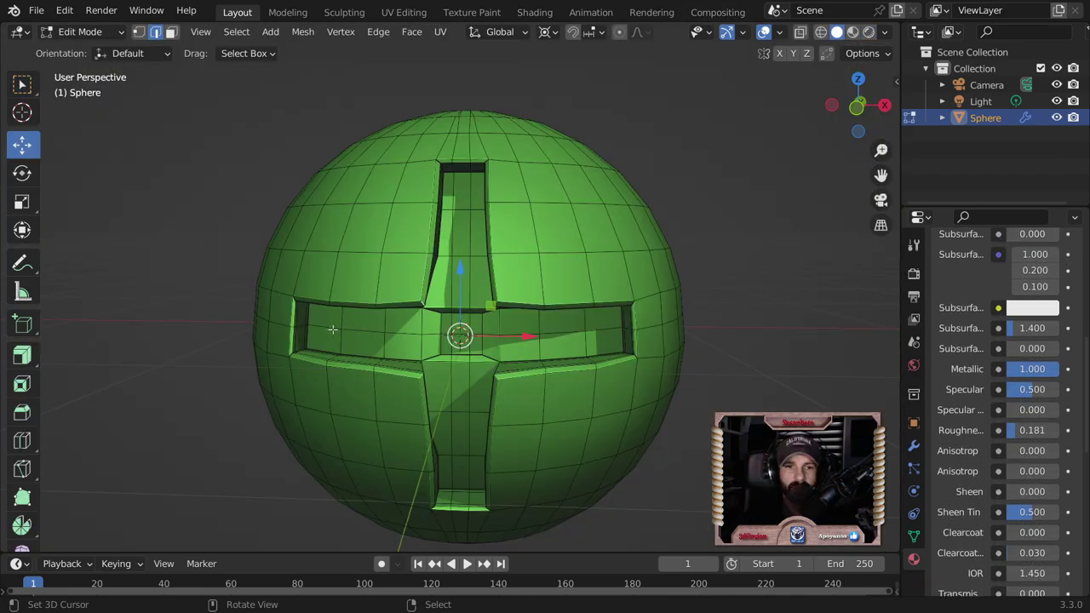
# Step: Dissolve the horizontal and vertical edge loops crossing the groove's centre strips
pyautogui.keyDown('alt'); pyautogui.click(325, 331); pyautogui.keyUp('alt')
pyautogui.press('x')
pyautogui.click(326, 331)
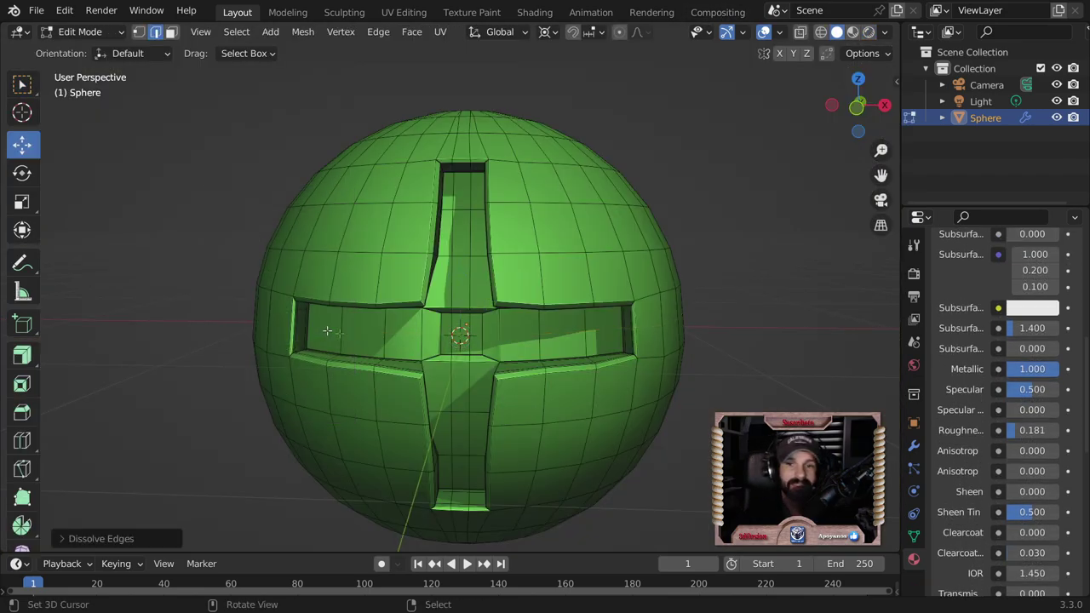
pyautogui.keyDown('alt'); pyautogui.click(461, 238); pyautogui.keyUp('alt')
pyautogui.press('x')
pyautogui.click(461, 238)
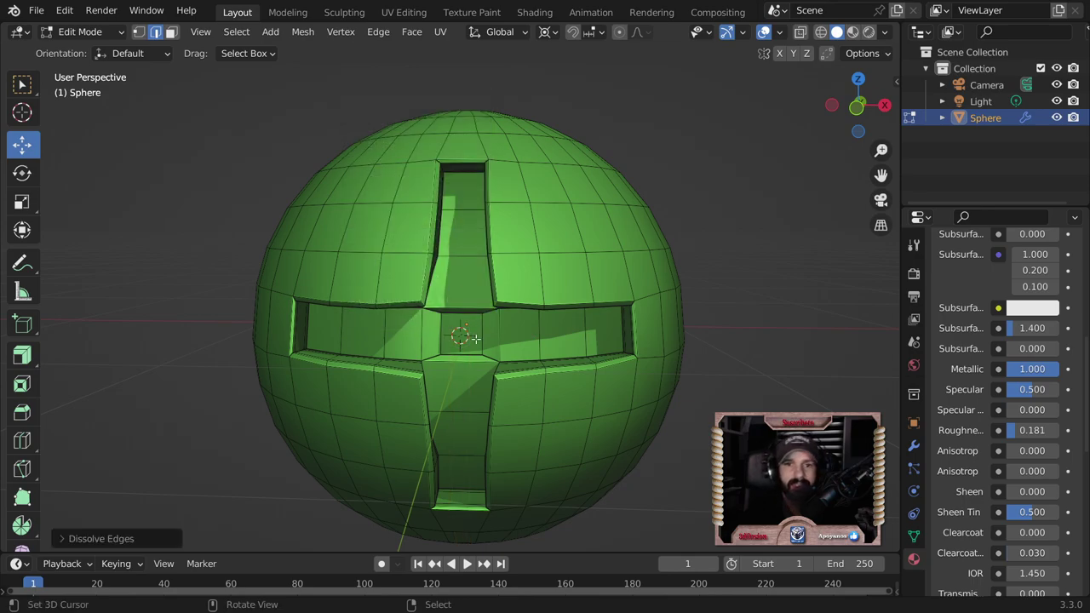
# Step: Check the simplified mesh in Object Mode, then go back into Edit Mode
pyautogui.moveTo(460, 238); pyautogui.dragTo(516, 284, button='middle')
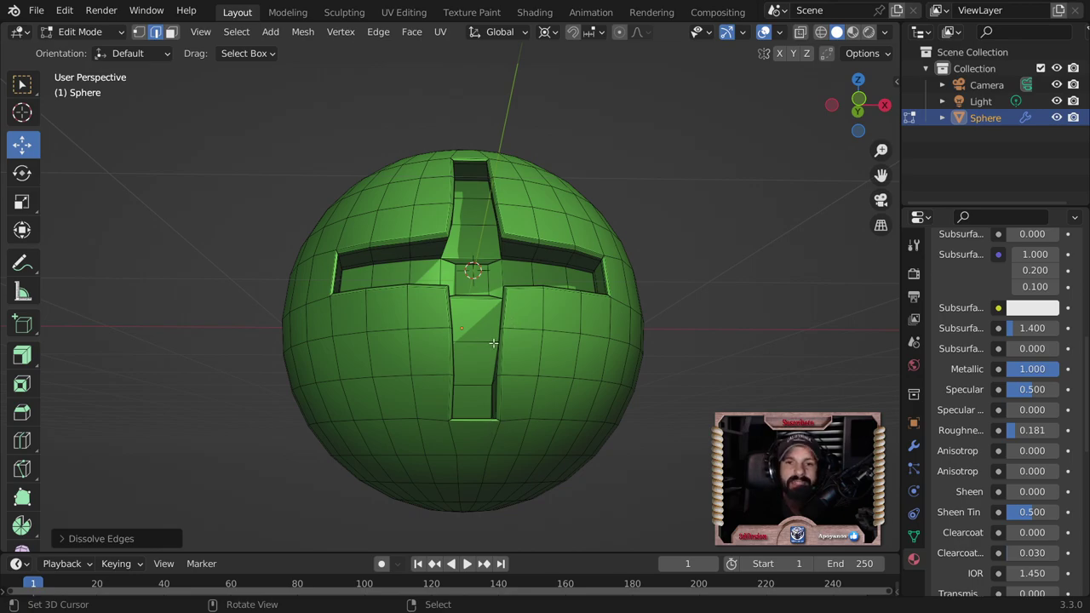
pyautogui.moveTo(493, 344); pyautogui.dragTo(468, 325, button='middle')
pyautogui.scroll(3, 468, 325)
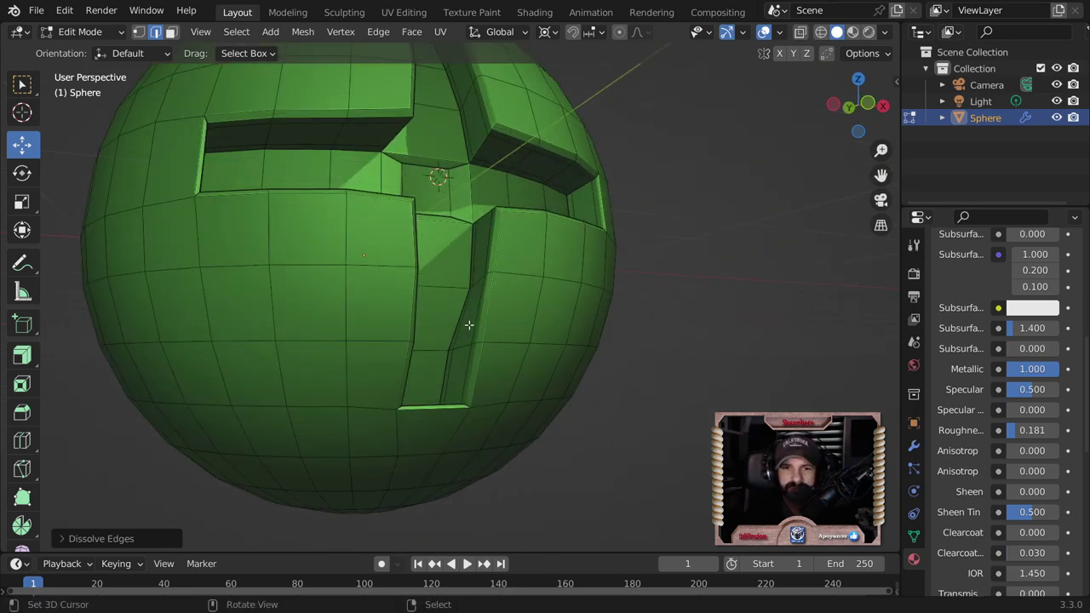
pyautogui.press('Tab')
pyautogui.scroll(-5, 468, 325)
pyautogui.moveTo(528, 247)
pyautogui.mouseDown(button='middle')
pyautogui.moveTo(474, 215)
pyautogui.moveTo(299, 315)
pyautogui.mouseUp(button='middle')
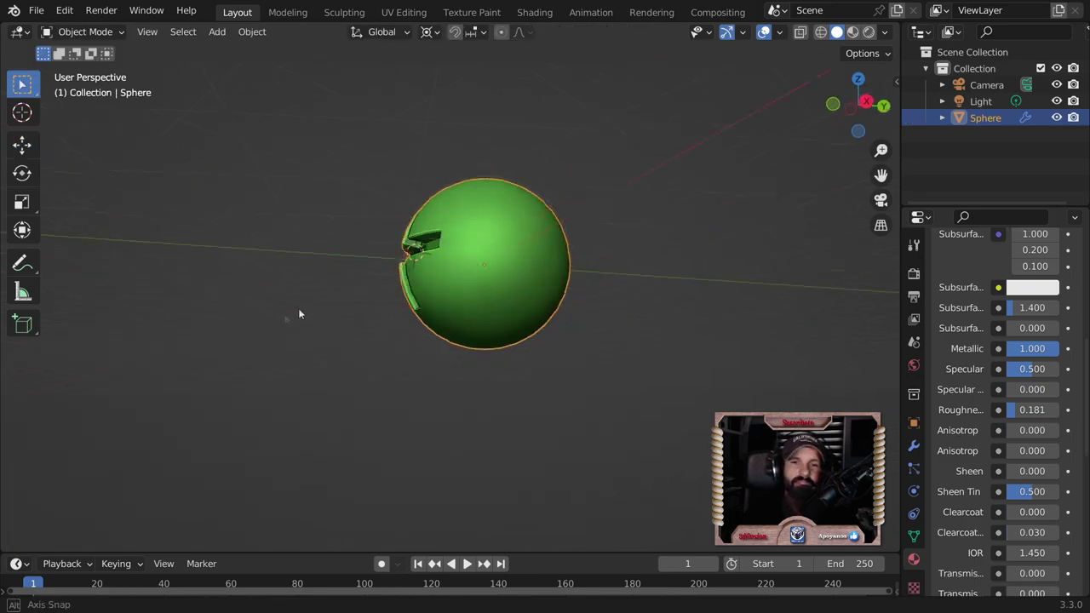
pyautogui.press('Tab')
# Step: Switch to face select and pick the horizontal face loop around the sphere's middle
pyautogui.scroll(2, 481, 290)
pyautogui.moveTo(481, 289); pyautogui.dragTo(244, 302, button='middle')
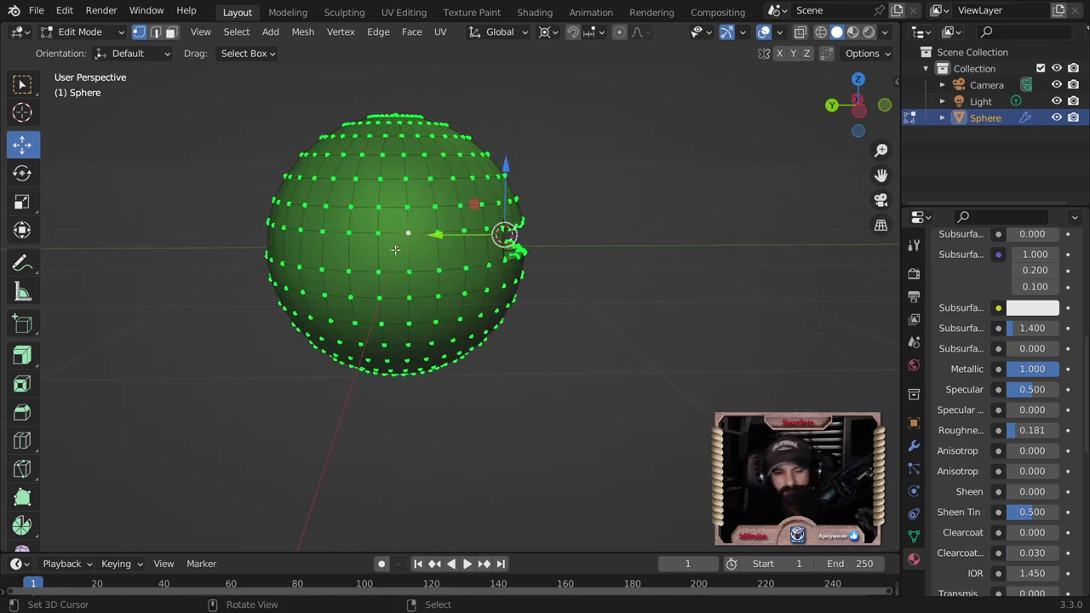
pyautogui.press('3')
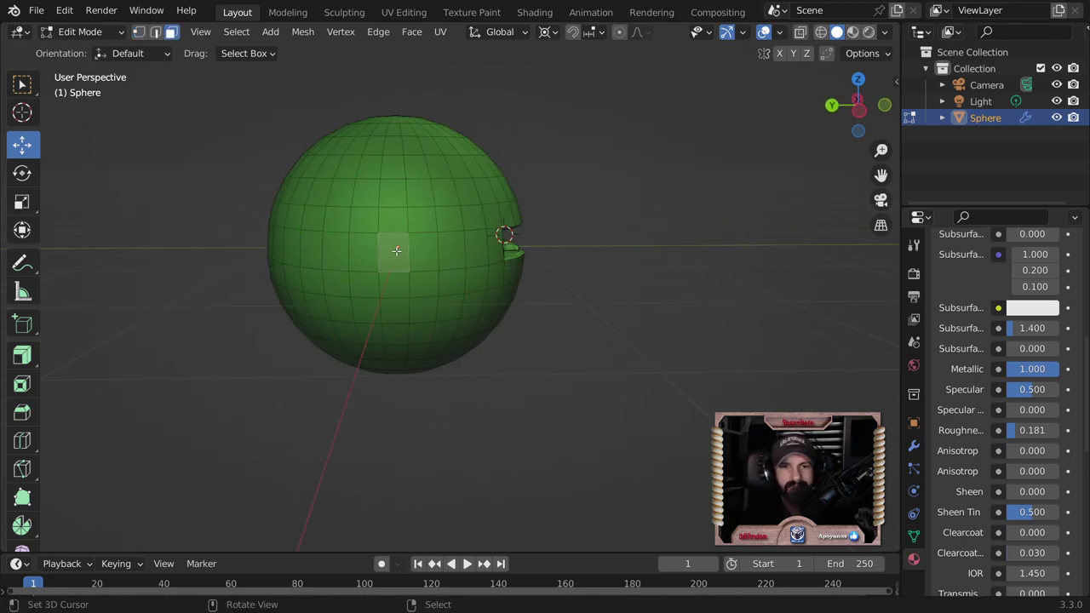
pyautogui.moveTo(299, 301)
pyautogui.mouseDown(button='middle')
pyautogui.moveTo(628, 282)
pyautogui.moveTo(573, 379)
pyautogui.moveTo(412, 402)
pyautogui.moveTo(387, 389)
pyautogui.moveTo(572, 379)
pyautogui.moveTo(443, 307)
pyautogui.mouseUp(button='middle')
pyautogui.keyDown('ctrl'); pyautogui.click(420, 284); pyautogui.keyUp('ctrl')
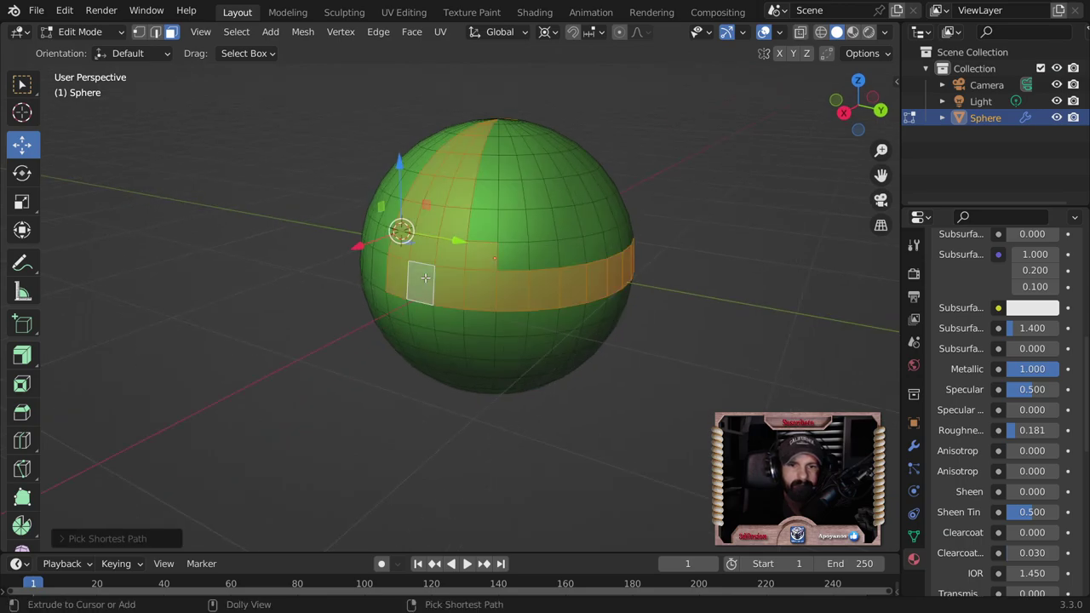
pyautogui.hotkey('ctrl', 'z')
pyautogui.keyDown('ctrl'); pyautogui.click(553, 285); pyautogui.keyUp('ctrl')
pyautogui.moveTo(614, 269)
pyautogui.mouseDown(button='middle')
pyautogui.moveTo(480, 224)
pyautogui.moveTo(405, 321)
pyautogui.moveTo(667, 312)
pyautogui.moveTo(650, 310)
pyautogui.mouseUp(button='middle')
pyautogui.keyDown('alt'); pyautogui.click(464, 306); pyautogui.keyUp('alt')
pyautogui.scroll(-2, 650, 309)
pyautogui.moveTo(674, 356); pyautogui.dragTo(678, 373, button='middle')
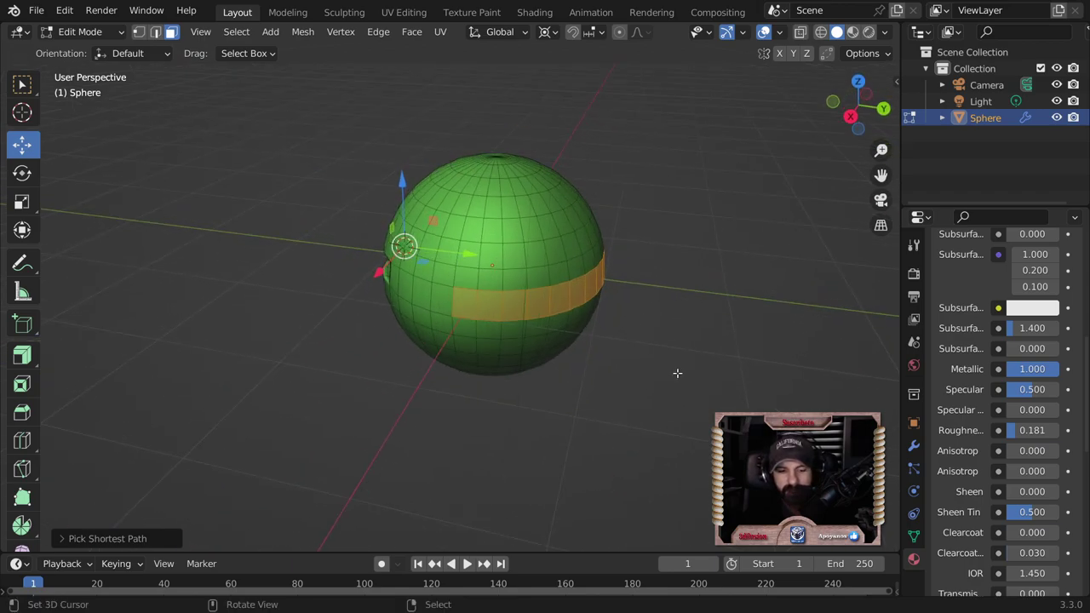
# Step: Extrude the middle face band inward along its normals to sink a horizontal slot
pyautogui.click(23, 355)
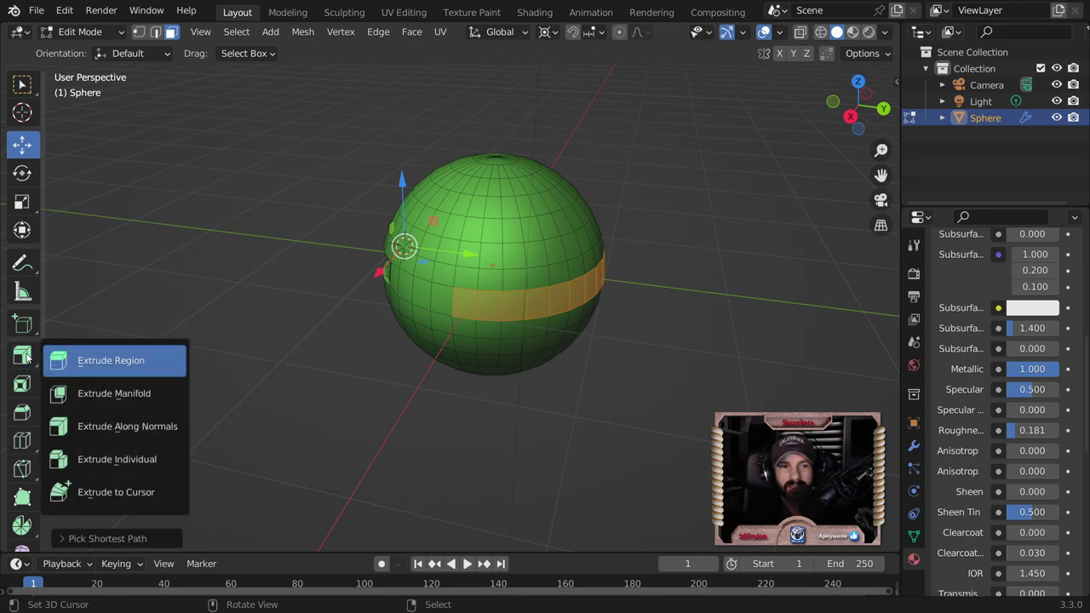
pyautogui.moveTo(26, 358); pyautogui.dragTo(118, 397)
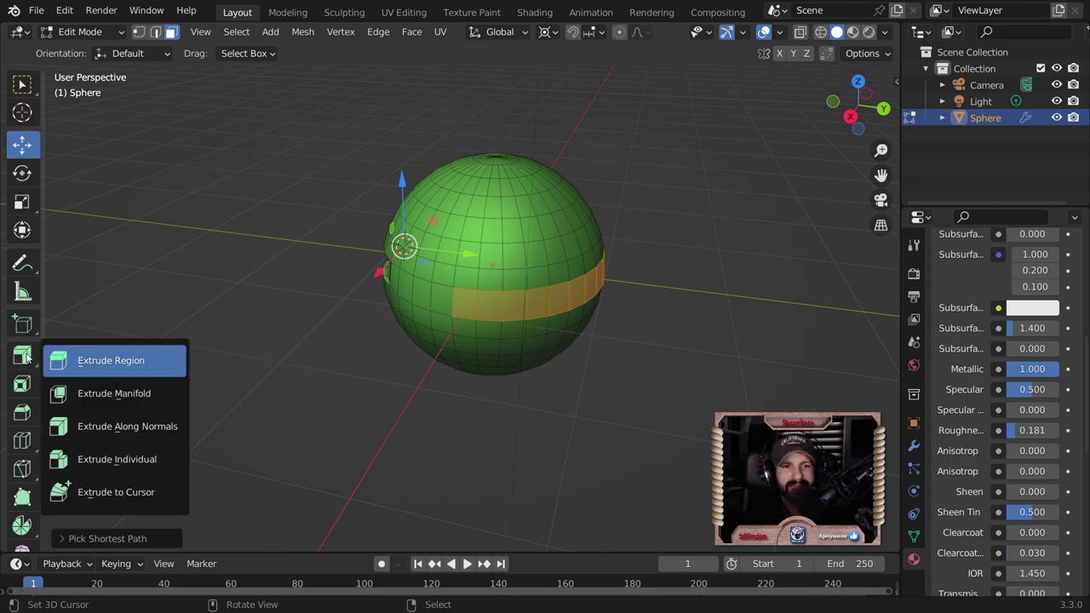
pyautogui.click(123, 434)
pyautogui.moveTo(627, 262)
pyautogui.mouseDown()
pyautogui.moveTo(593, 282)
pyautogui.moveTo(625, 317)
pyautogui.mouseUp()
pyautogui.click(625, 316)
pyautogui.moveTo(669, 378); pyautogui.dragTo(554, 336, button='middle')
pyautogui.scroll(3, 533, 332)
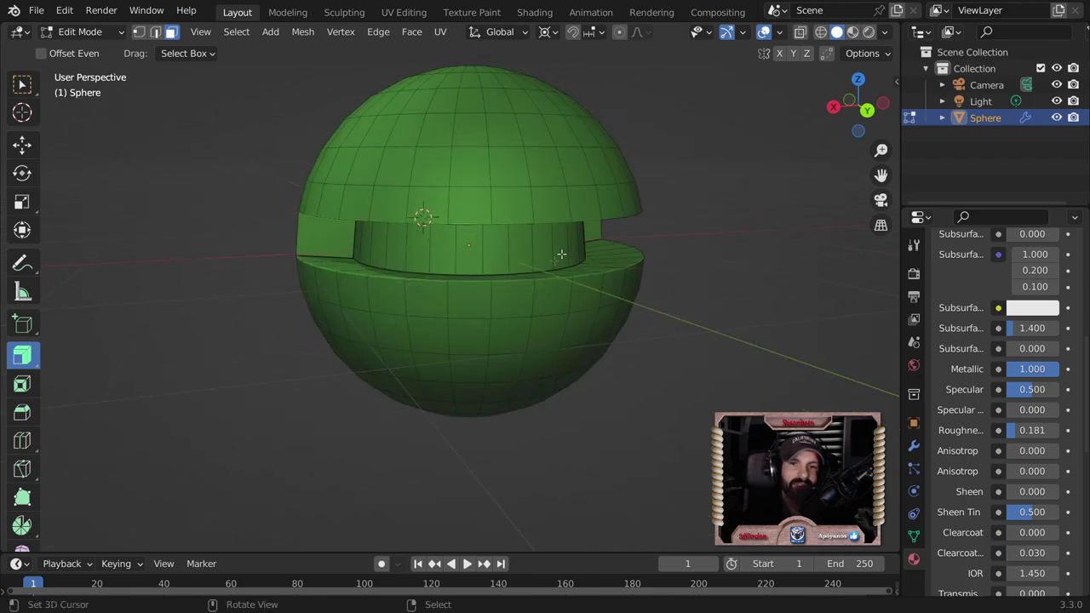
# Step: Snap the 3D cursor to the selection and select the ring of faces inside the slot
pyautogui.hotkey('shift', 's')
pyautogui.click(477, 365)
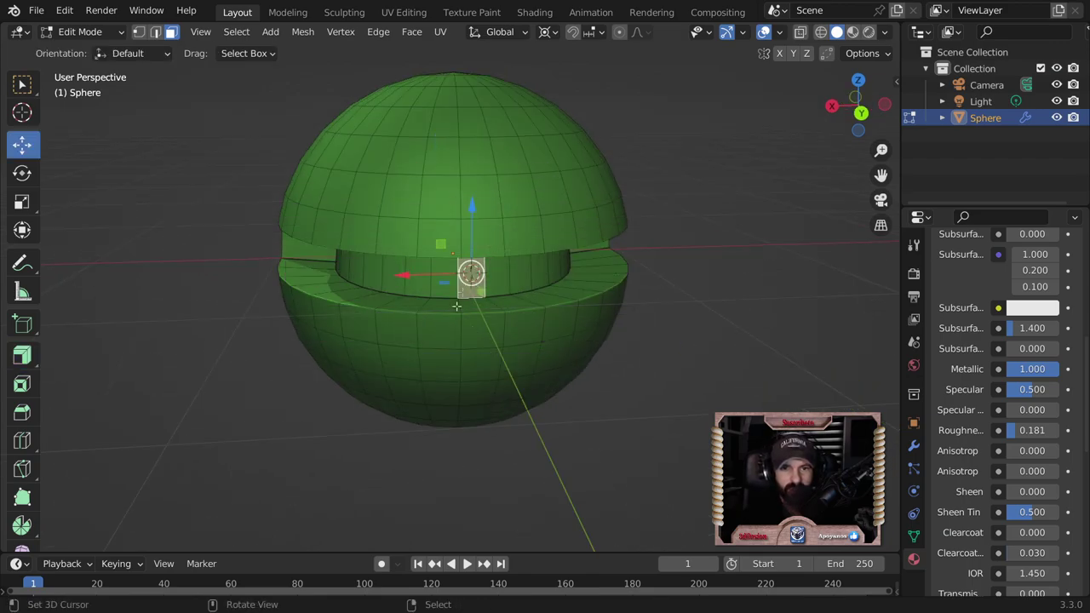
pyautogui.moveTo(477, 365); pyautogui.dragTo(562, 277, button='middle')
pyautogui.click(425, 223)
pyautogui.keyDown('ctrl'); pyautogui.click(445, 223); pyautogui.keyUp('ctrl')
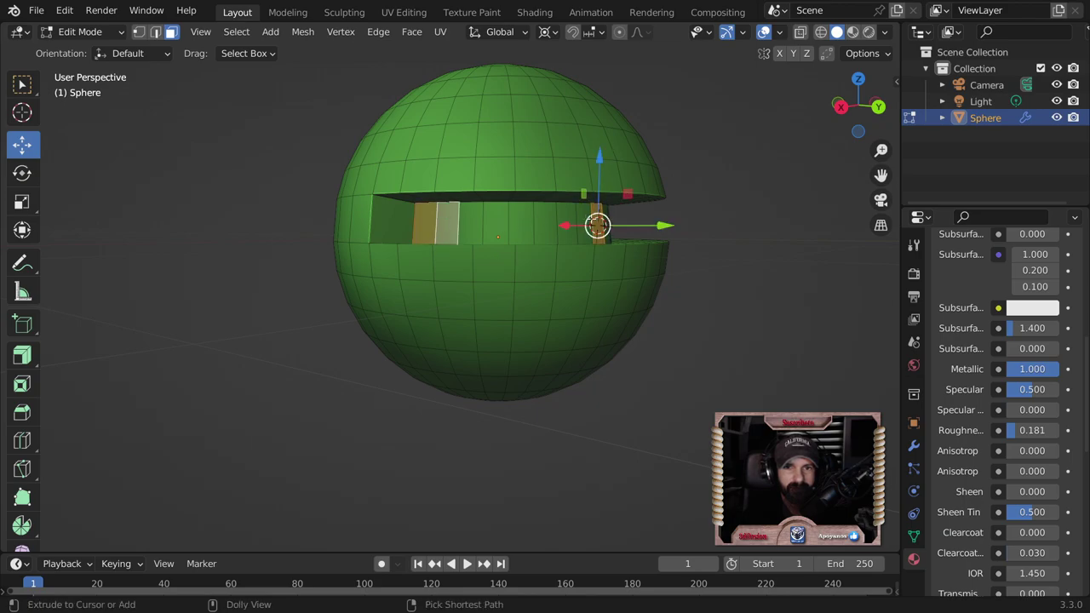
pyautogui.keyDown('alt'); pyautogui.click(585, 210); pyautogui.keyUp('alt')
pyautogui.moveTo(673, 250)
pyautogui.mouseDown(button='middle')
pyautogui.moveTo(416, 228)
pyautogui.moveTo(511, 256)
pyautogui.moveTo(599, 303)
pyautogui.mouseUp(button='middle')
pyautogui.click(436, 224)
pyautogui.keyDown('shift'); pyautogui.click(416, 224); pyautogui.keyUp('shift')
pyautogui.keyDown('ctrl'); pyautogui.click(417, 228); pyautogui.keyUp('ctrl')
# Step: Scale the inner ring to 0 on Y to flatten it, then start moving it along Y
pyautogui.press('s')
pyautogui.press('y')
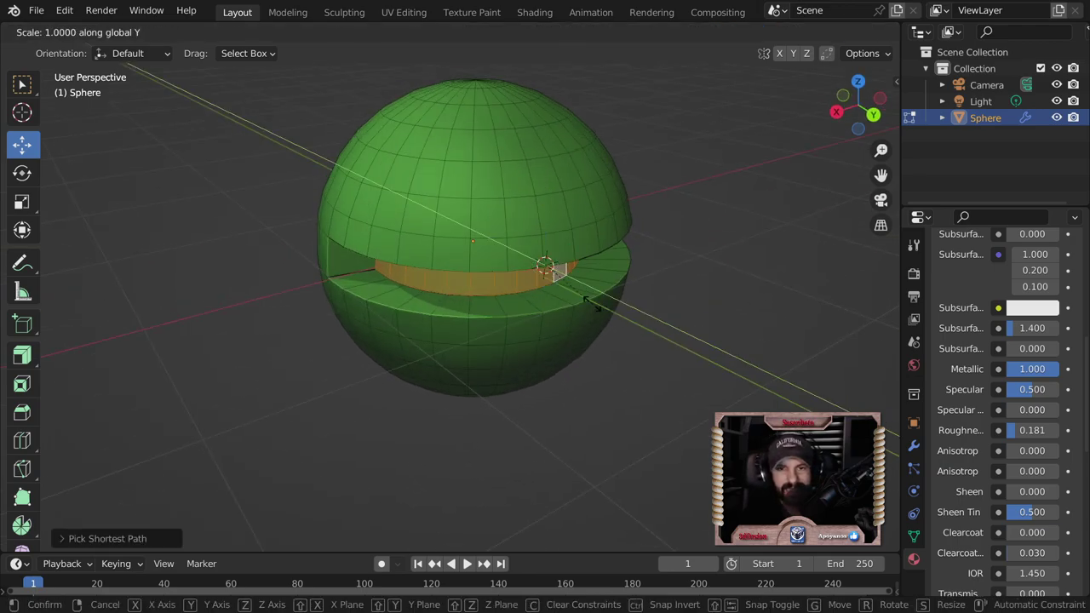
pyautogui.press('0')
pyautogui.press('Return')
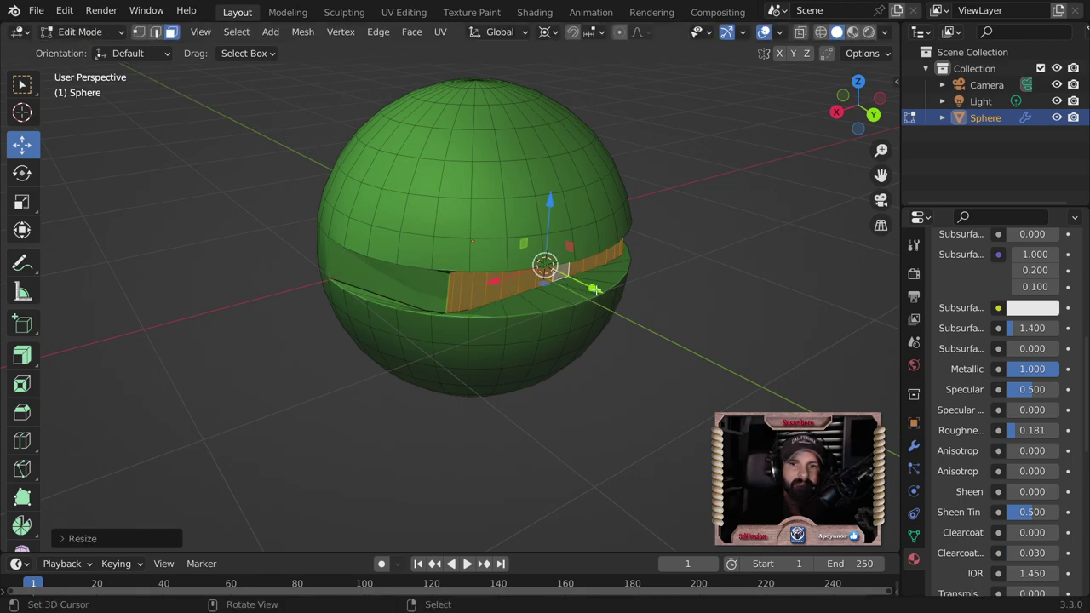
pyautogui.press('g')
pyautogui.press('y')
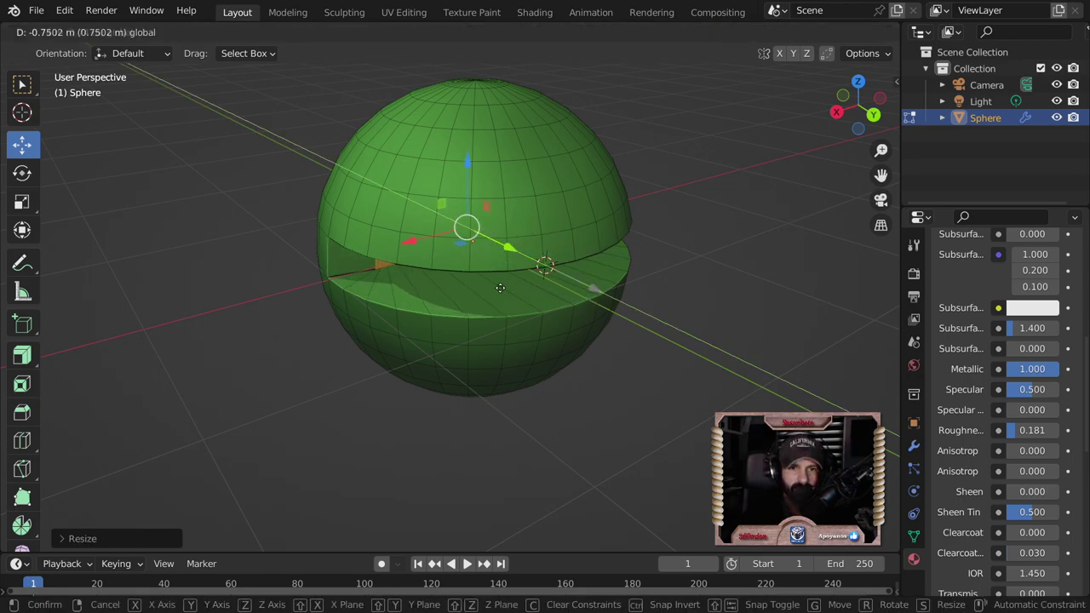
# Step: Confirm the strip's Y move and snap the 3D cursor to the selection
pyautogui.click(503, 286)
pyautogui.moveTo(503, 286); pyautogui.dragTo(498, 313, button='middle')
pyautogui.moveTo(634, 225)
pyautogui.mouseDown(button='middle')
pyautogui.moveTo(737, 226)
pyautogui.moveTo(726, 228)
pyautogui.mouseUp(button='middle')
pyautogui.moveTo(575, 232)
pyautogui.mouseDown(button='middle')
pyautogui.moveTo(629, 272)
pyautogui.moveTo(678, 229)
pyautogui.mouseUp(button='middle')
pyautogui.hotkey('shift', 's')
pyautogui.click(526, 290)
# Step: Select the whole inner strip and squash it flat with S Y 0
pyautogui.click(315, 196)
pyautogui.moveTo(316, 195)
pyautogui.mouseDown(button='middle')
pyautogui.moveTo(632, 195)
pyautogui.moveTo(736, 300)
pyautogui.mouseUp(button='middle')
pyautogui.keyDown('ctrl'); pyautogui.click(632, 195); pyautogui.keyUp('ctrl')
pyautogui.write('sy0')
pyautogui.press('Return')
pyautogui.moveTo(736, 300); pyautogui.dragTo(435, 253, button='middle')
# Step: Bevel the slot's lower rim edge loop and view the finished screws on the plate in Object Mode
pyautogui.press('2')
pyautogui.keyDown('ctrl'); pyautogui.click(435, 253); pyautogui.keyUp('ctrl')
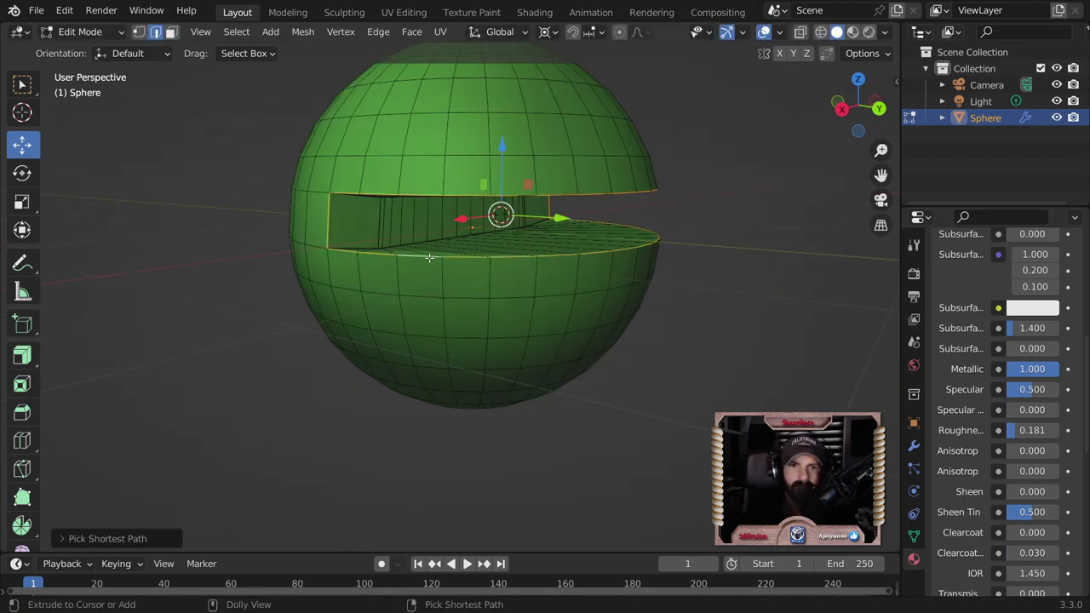
pyautogui.hotkey('ctrl', 'b')
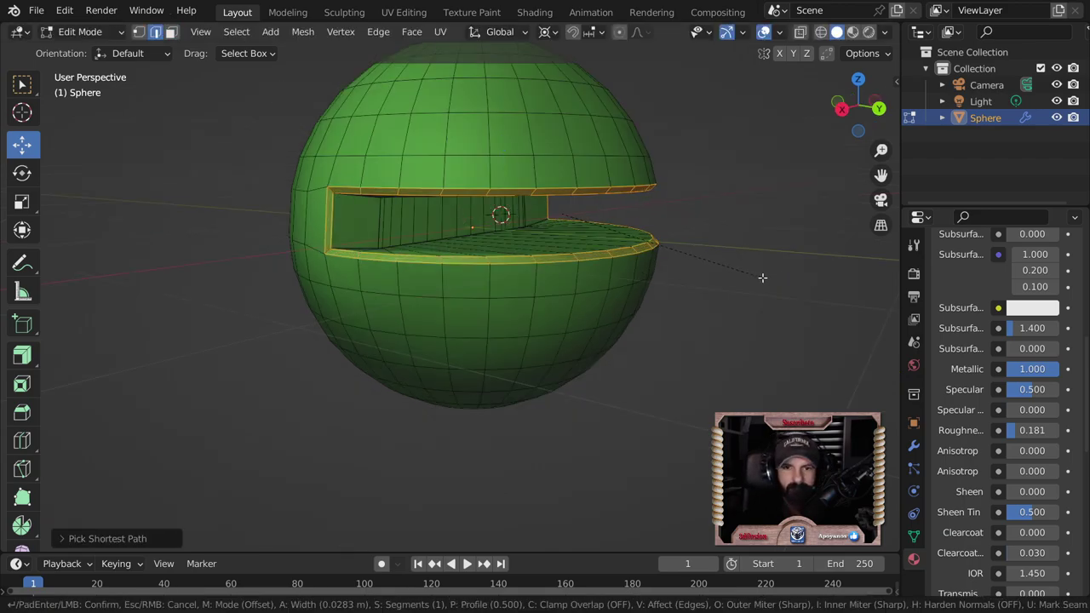
pyautogui.click(759, 277)
pyautogui.press('Tab')
pyautogui.scroll(-3, 756, 277)
pyautogui.scroll(-2, 601, 287)
pyautogui.moveTo(600, 287)
pyautogui.mouseDown(button='middle')
pyautogui.moveTo(477, 283)
pyautogui.moveTo(391, 305)
pyautogui.moveTo(185, 319)
pyautogui.moveTo(276, 266)
pyautogui.moveTo(381, 245)
pyautogui.moveTo(619, 291)
pyautogui.mouseUp(button='middle')
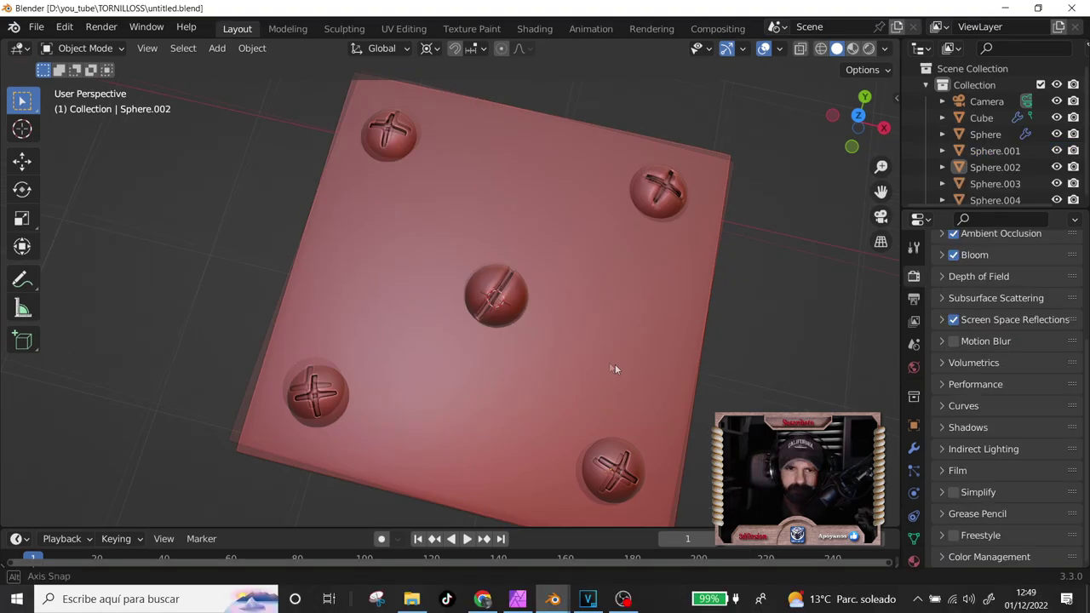
pyautogui.moveTo(615, 363)
pyautogui.mouseDown(button='middle')
pyautogui.moveTo(626, 363)
pyautogui.moveTo(583, 325)
pyautogui.mouseUp(button='middle')
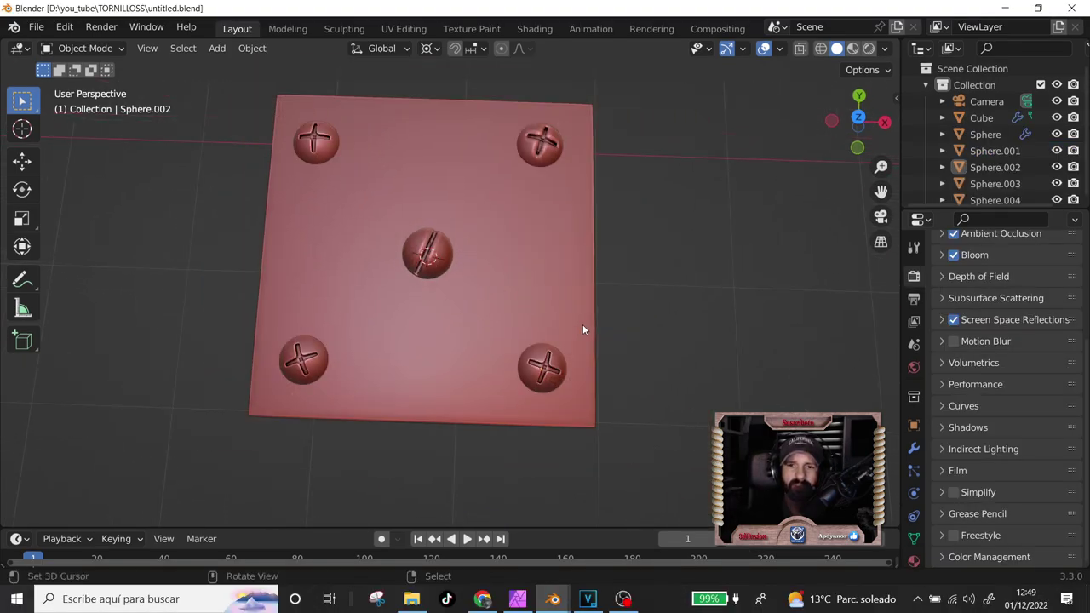
# Step: Select the lower-right and top-right box screws and orbit to inspect their cross grooves
pyautogui.scroll(-3, 577, 323)
pyautogui.moveTo(471, 370)
pyautogui.mouseDown(button='middle')
pyautogui.moveTo(593, 308)
pyautogui.moveTo(572, 285)
pyautogui.moveTo(528, 270)
pyautogui.moveTo(481, 301)
pyautogui.mouseUp(button='middle')
pyautogui.scroll(3, 480, 299)
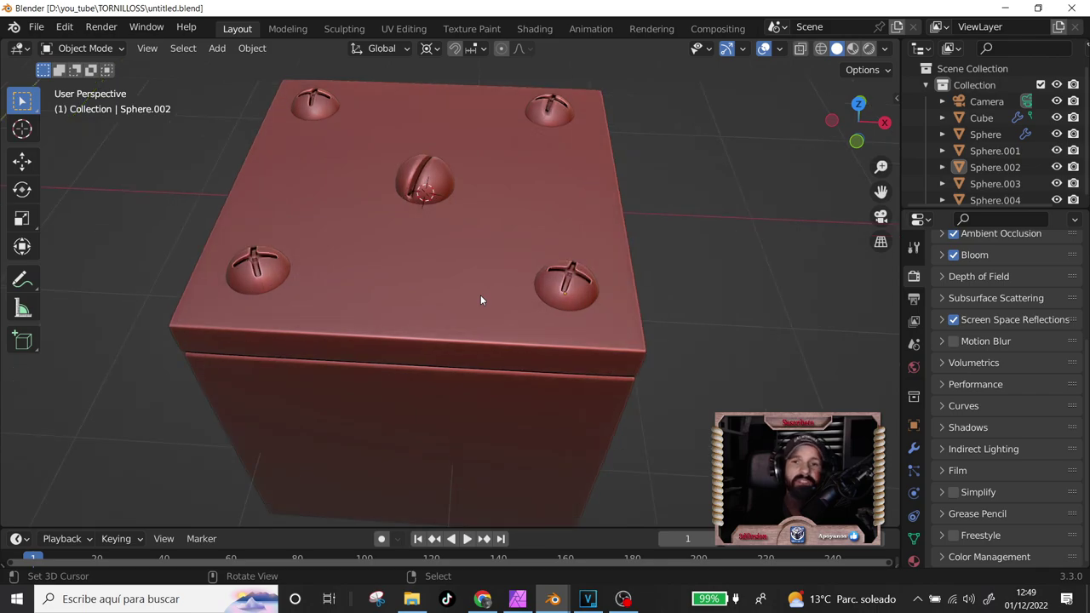
pyautogui.click(590, 304)
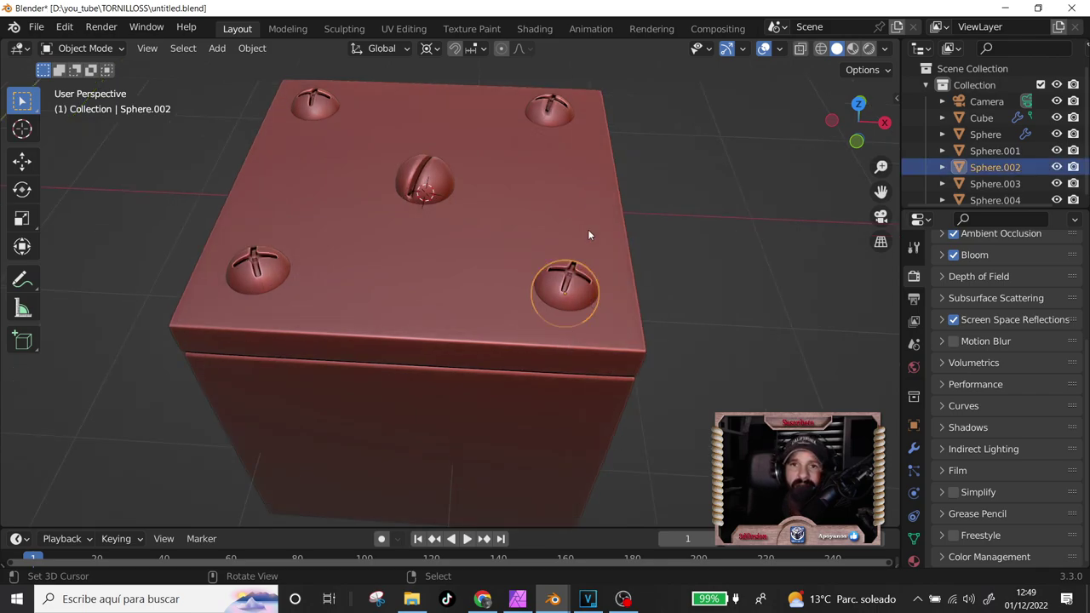
pyautogui.click(554, 114)
pyautogui.scroll(-2, 644, 260)
pyautogui.moveTo(644, 263)
pyautogui.mouseDown(button='middle')
pyautogui.moveTo(485, 295)
pyautogui.moveTo(517, 349)
pyautogui.moveTo(503, 307)
pyautogui.moveTo(498, 370)
pyautogui.moveTo(651, 417)
pyautogui.moveTo(687, 394)
pyautogui.moveTo(453, 258)
pyautogui.mouseUp(button='middle')
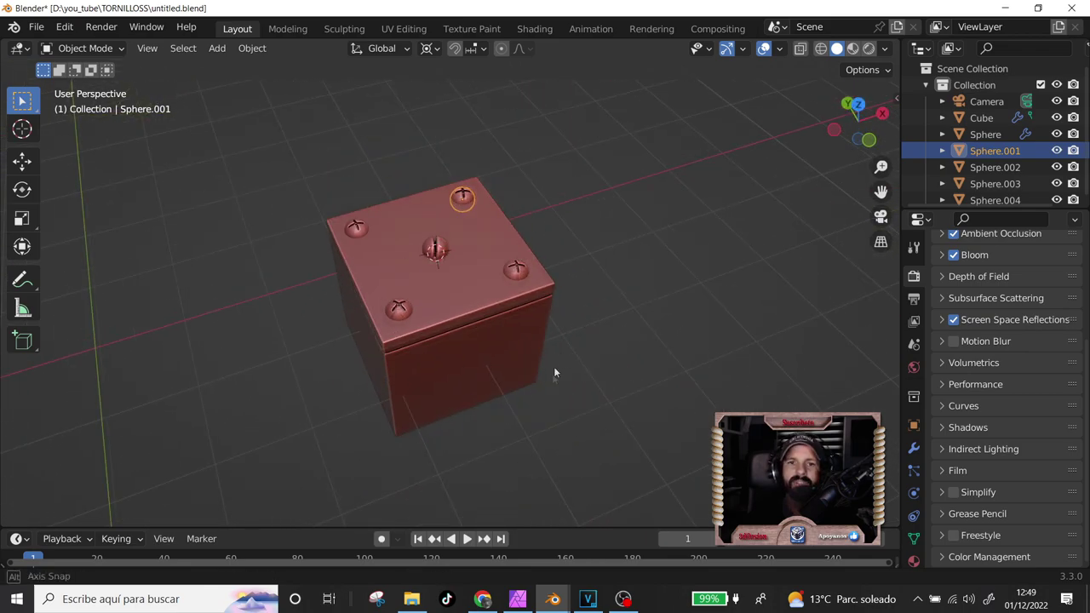
pyautogui.moveTo(554, 366); pyautogui.dragTo(532, 422, button='middle')
pyautogui.scroll(4, 521, 421)
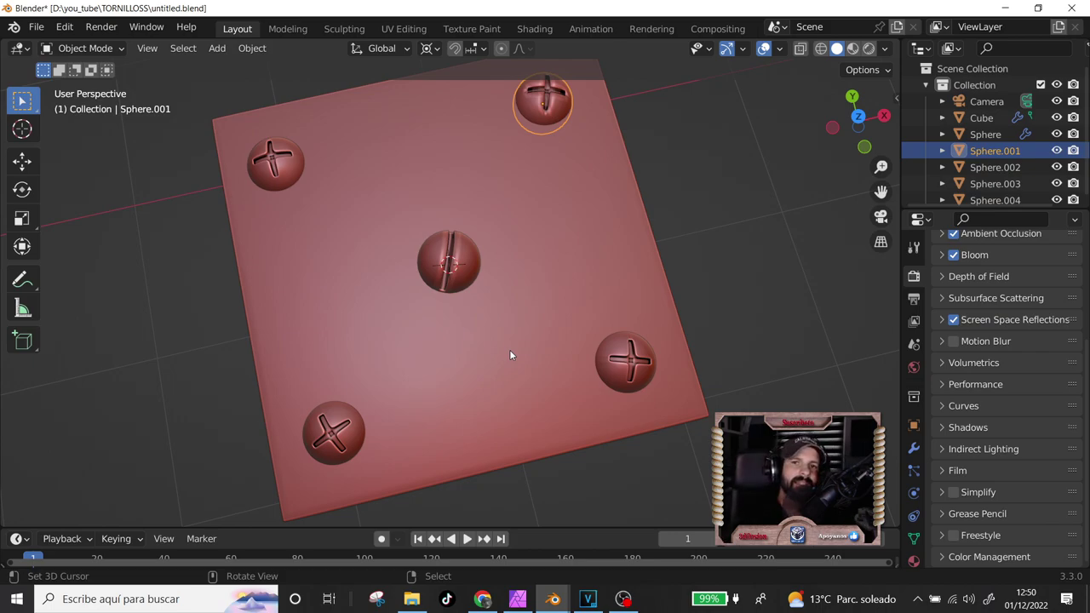
pyautogui.moveTo(500, 380)
pyautogui.mouseDown(button='middle')
pyautogui.moveTo(501, 300)
pyautogui.moveTo(439, 267)
pyautogui.mouseUp(button='middle')
pyautogui.scroll(-3, 514, 273)
# Step: Isolate the front box screw in local view and inspect its groove in Edit Mode, then view the scope model
pyautogui.click(439, 267)
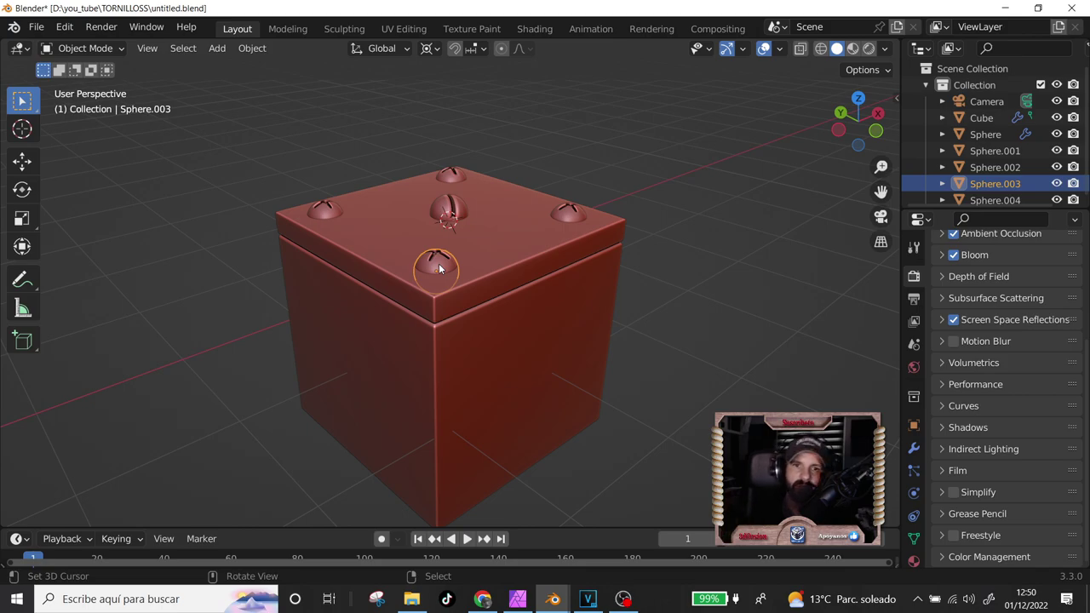
pyautogui.press('KP_Divide')
pyautogui.press('Tab')
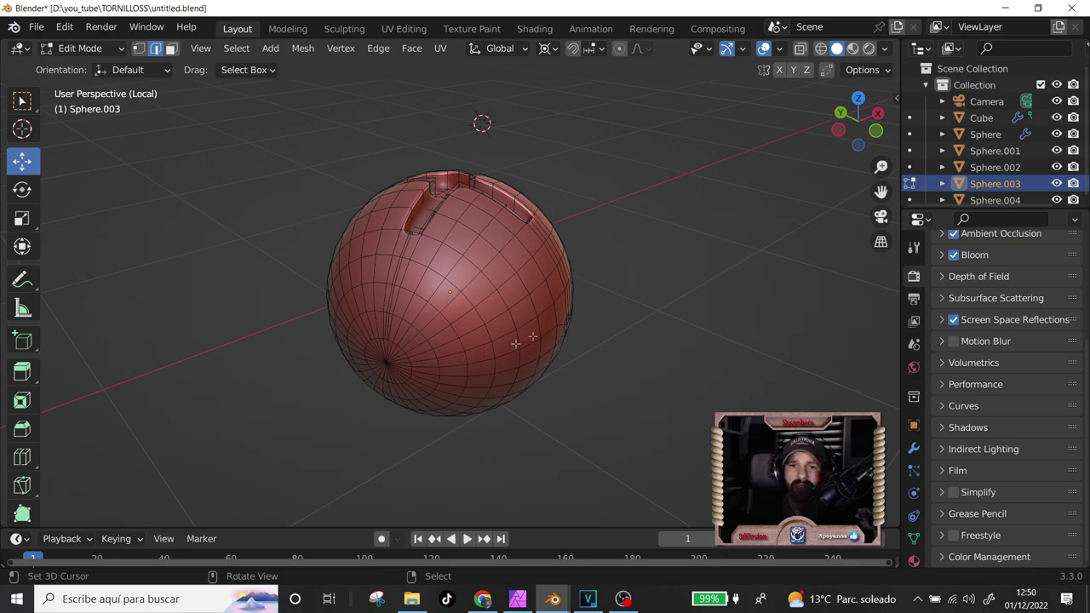
pyautogui.moveTo(515, 343); pyautogui.dragTo(563, 358)
pyautogui.hotkey('ctrl', 'z')
pyautogui.moveTo(585, 324)
pyautogui.mouseDown(button='middle')
pyautogui.moveTo(475, 305)
pyautogui.moveTo(492, 305)
pyautogui.mouseUp(button='middle')
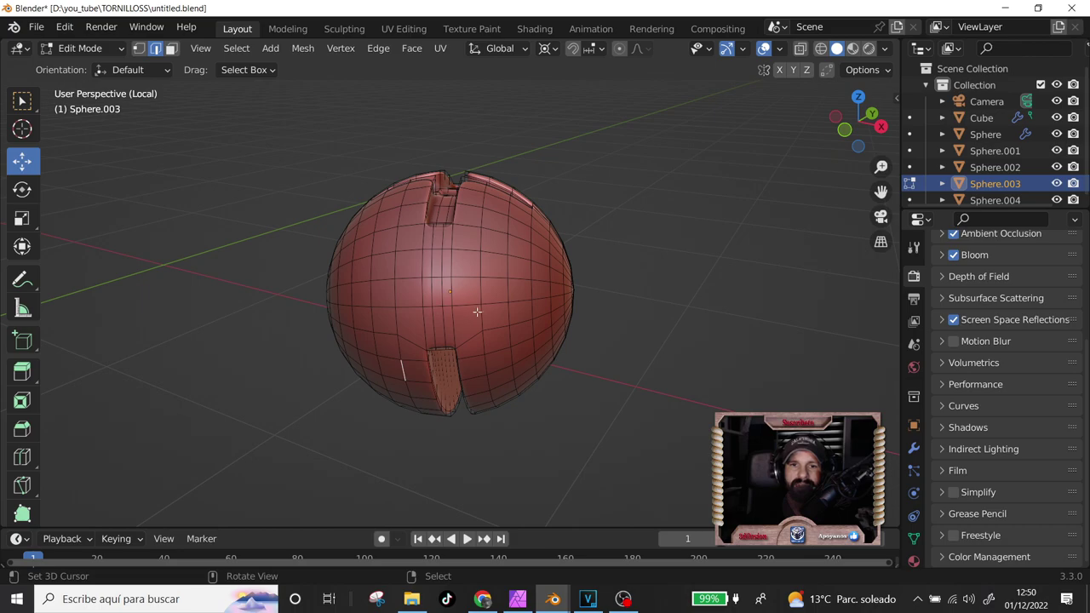
pyautogui.moveTo(477, 312); pyautogui.dragTo(672, 301, button='middle')
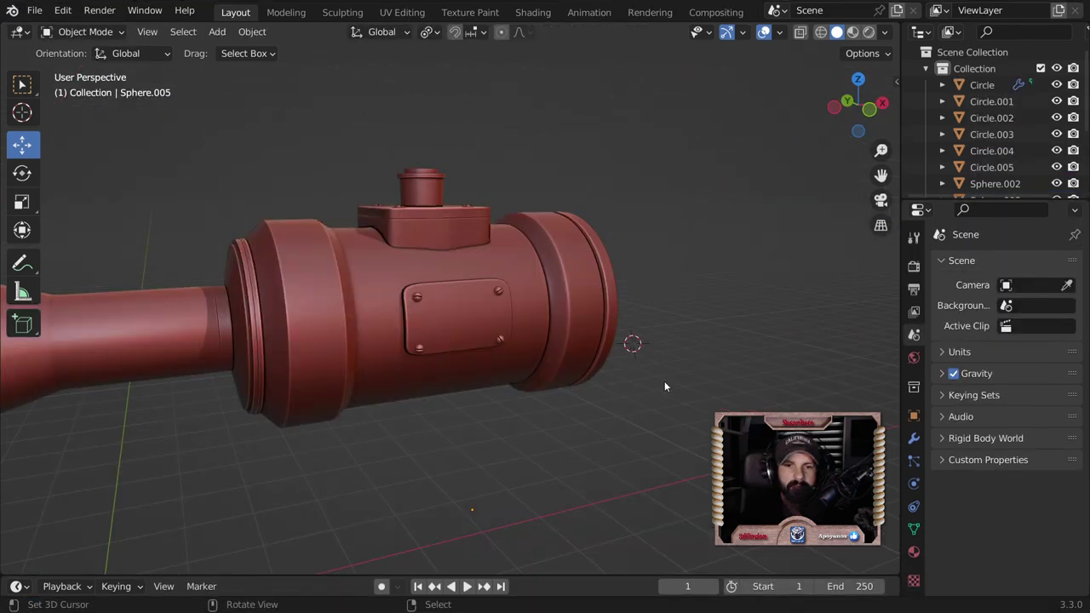
pyautogui.moveTo(666, 387)
pyautogui.mouseDown(button='middle')
pyautogui.moveTo(692, 466)
pyautogui.moveTo(586, 462)
pyautogui.mouseUp(button='middle')
pyautogui.scroll(2, 583, 468)
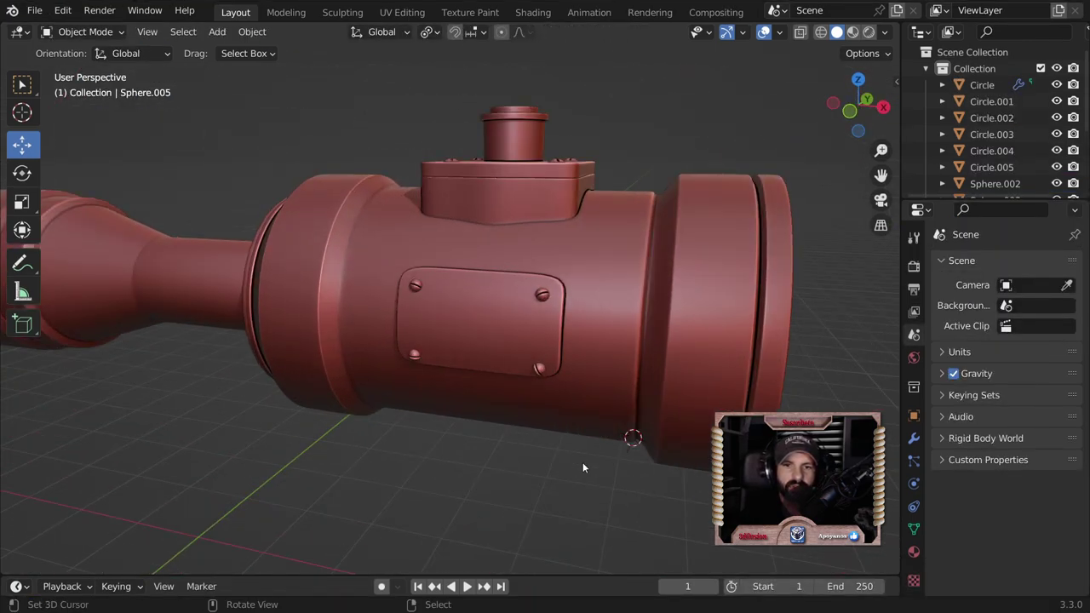
# Step: Add the lower-left bolt to the side-plate bolts and raise them about 0.032 m
pyautogui.scroll(-2, 470, 311)
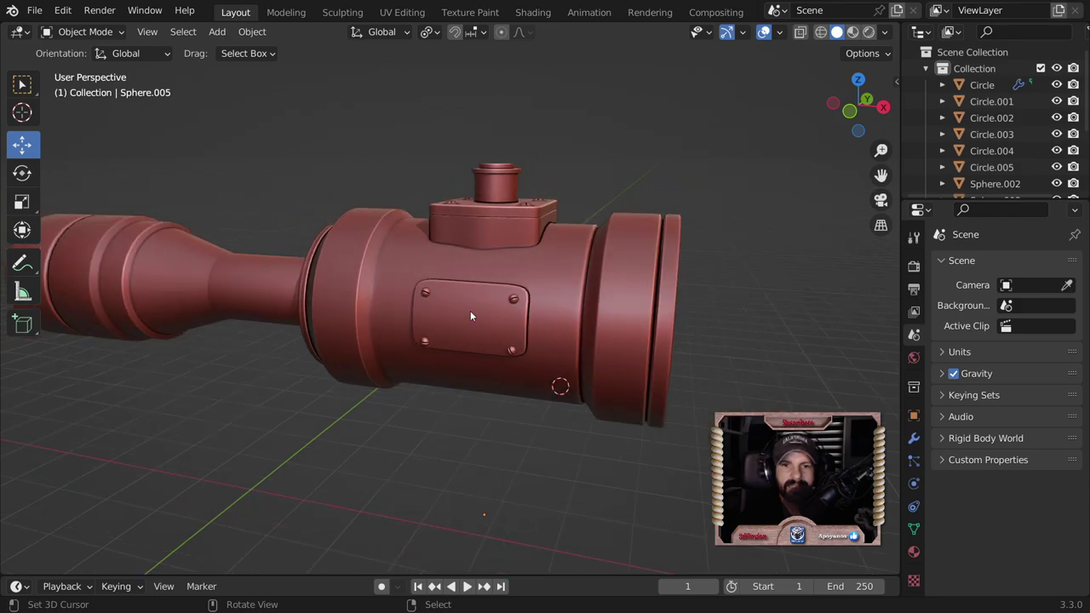
pyautogui.moveTo(500, 391); pyautogui.dragTo(556, 337, button='middle')
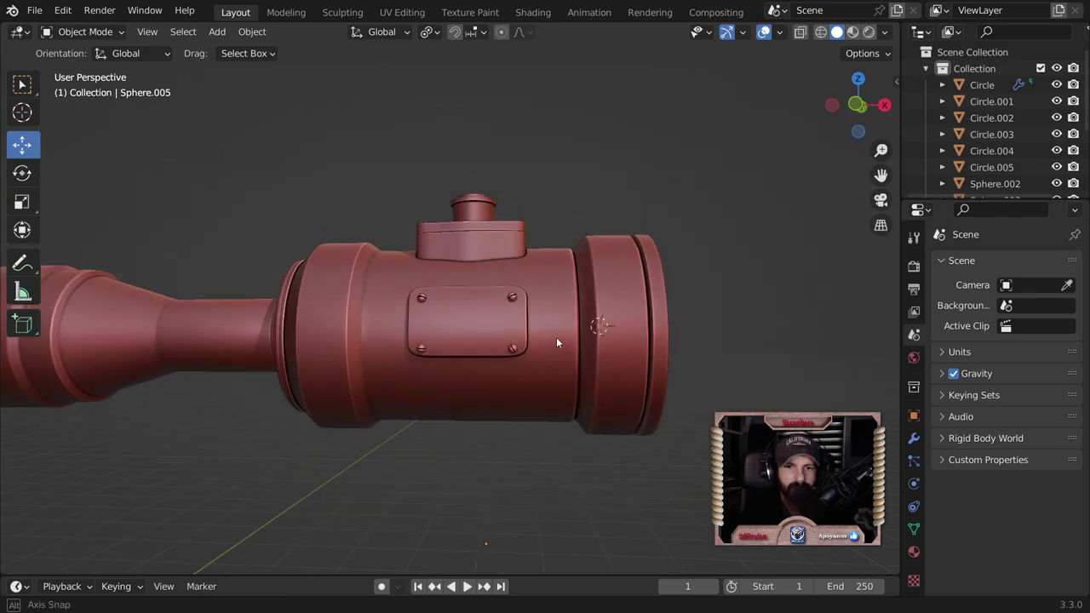
pyautogui.keyDown('shift'); pyautogui.click(420, 347); pyautogui.keyUp('shift')
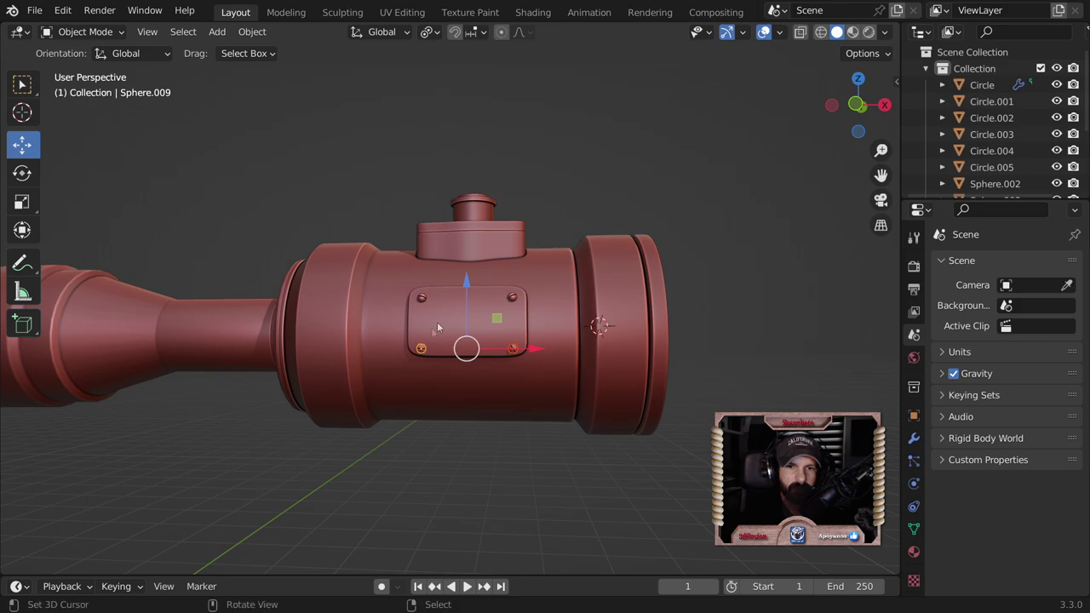
pyautogui.press('g')
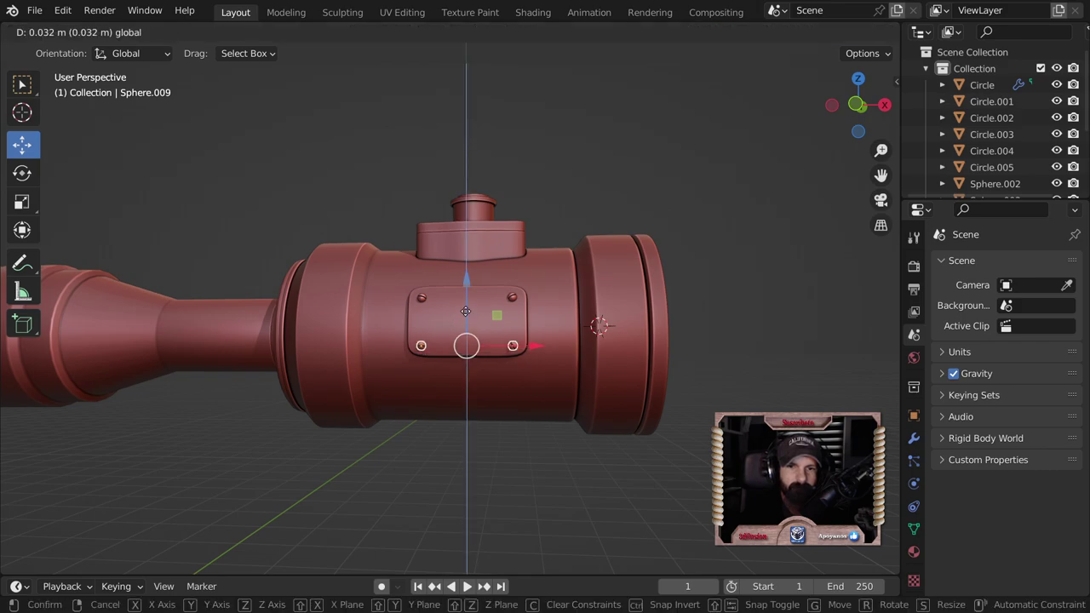
pyautogui.click(466, 308)
# Step: Select the scope body, place the 3D cursor on its lower edge, then deselect it
pyautogui.click(492, 420)
pyautogui.keyDown('shift'); pyautogui.rightClick(492, 417); pyautogui.keyUp('shift')
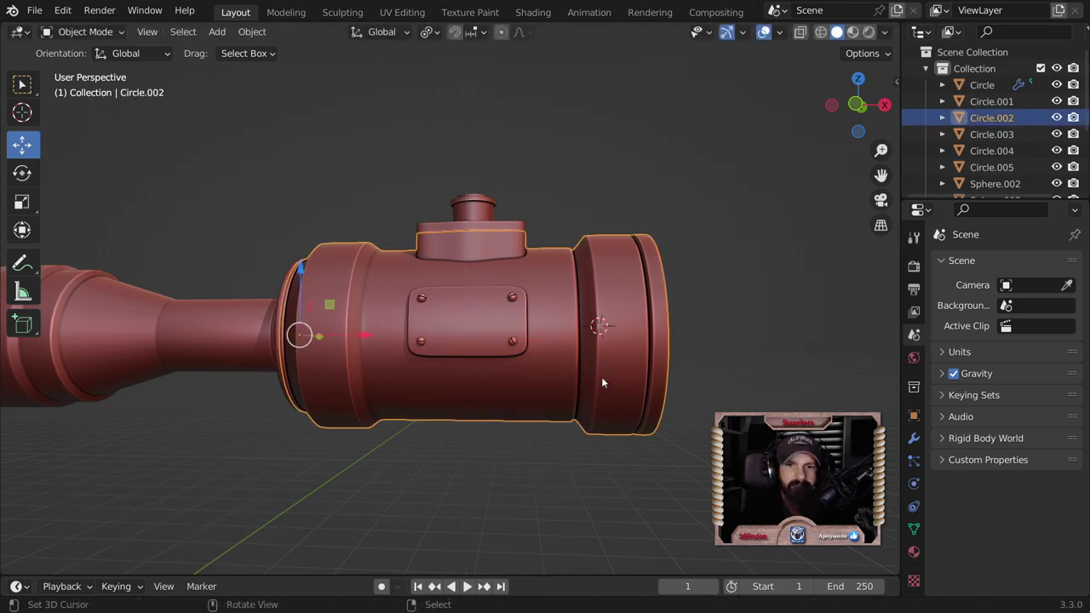
pyautogui.moveTo(601, 377); pyautogui.dragTo(534, 412, button='middle')
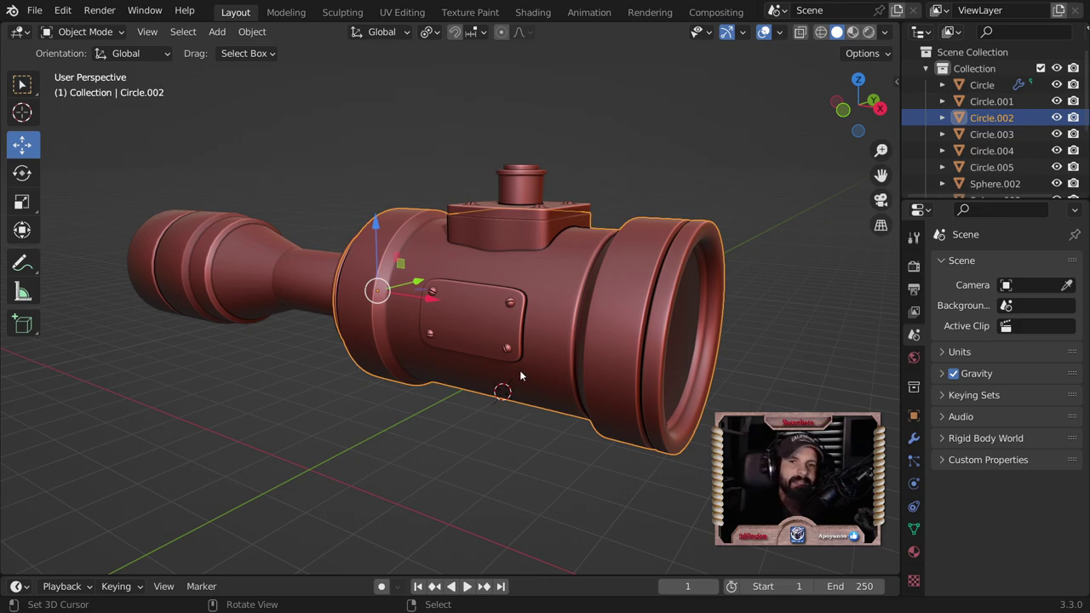
pyautogui.click(744, 93)
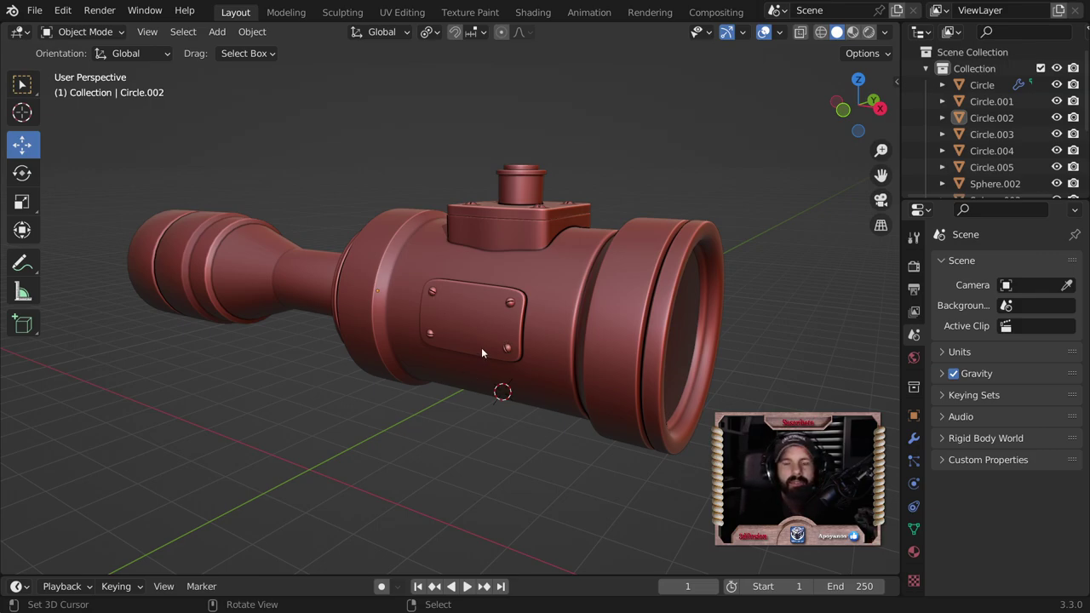
# Step: View the top plate from above and select its lower screw
pyautogui.moveTo(481, 346); pyautogui.dragTo(507, 276, button='middle')
pyautogui.scroll(3, 552, 329)
pyautogui.scroll(3, 488, 186)
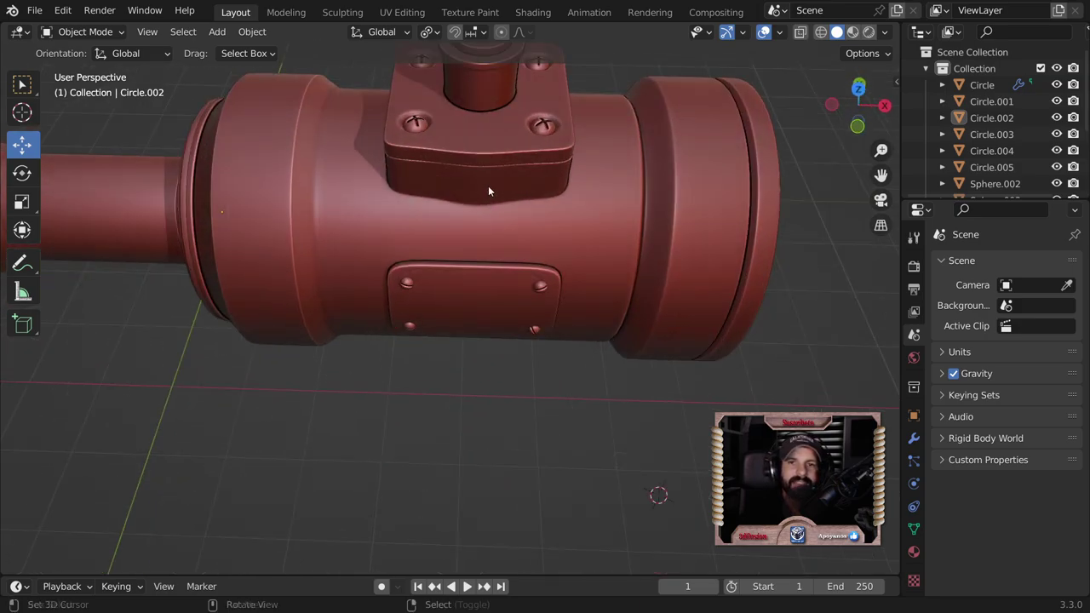
pyautogui.moveTo(488, 191); pyautogui.dragTo(340, 231, button='middle')
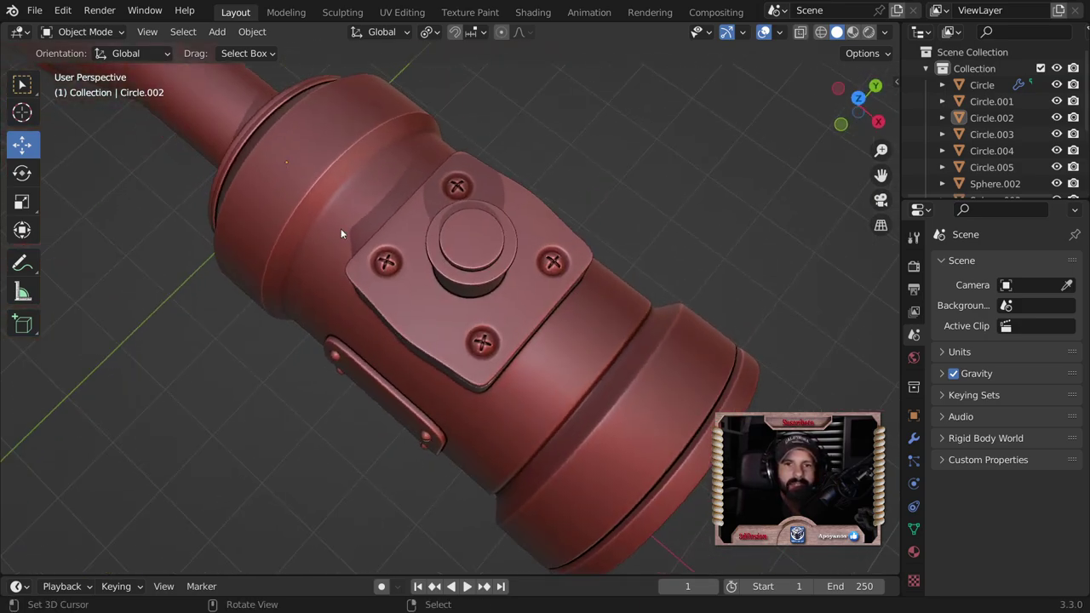
pyautogui.click(483, 343)
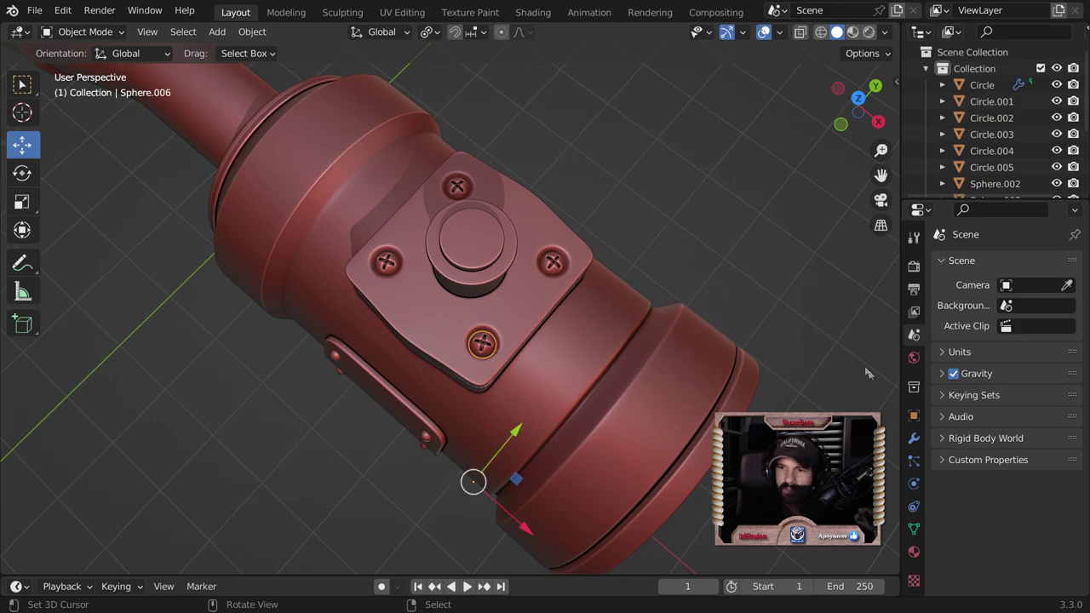
# Step: Check the Subdivision levels (viewport 0, render 2) on the left, top and right top-plate screws
pyautogui.click(914, 438)
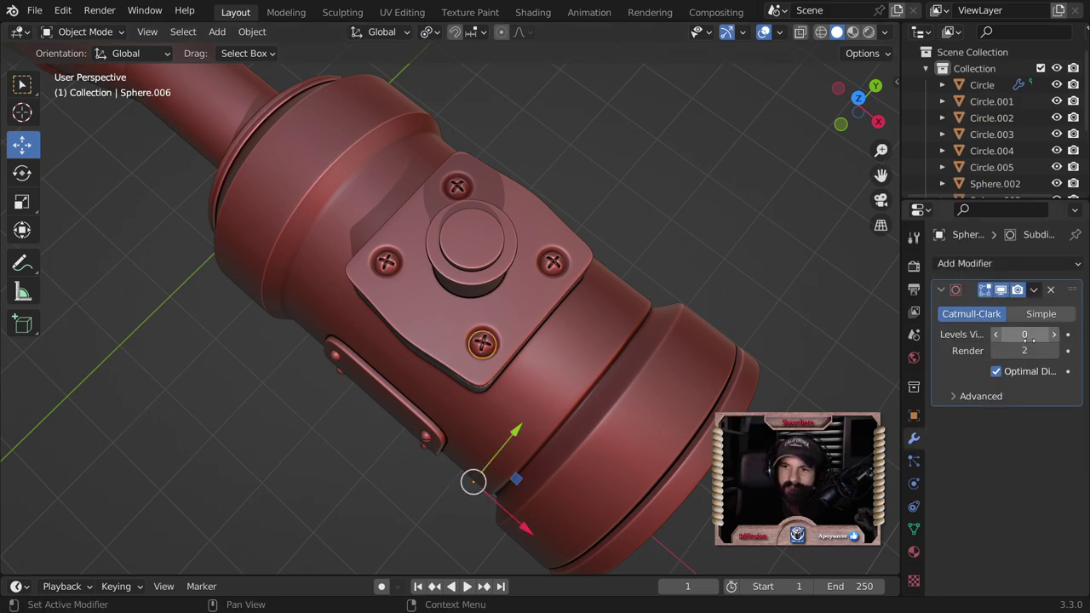
pyautogui.click(388, 264)
pyautogui.click(458, 195)
pyautogui.click(560, 263)
pyautogui.scroll(-2, 717, 320)
pyautogui.scroll(-2, 719, 315)
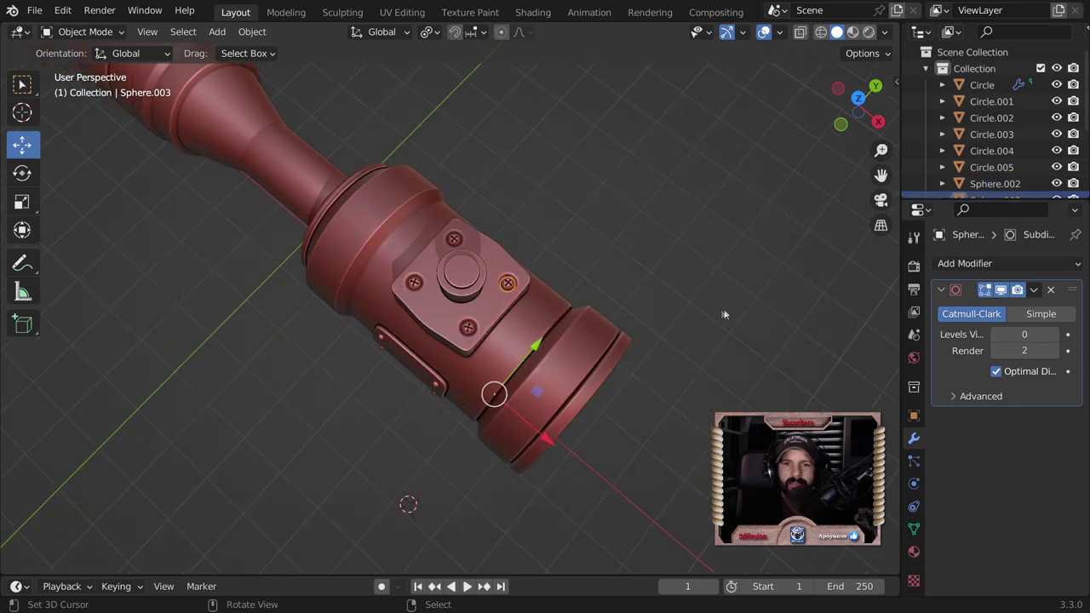
pyautogui.moveTo(721, 314); pyautogui.dragTo(796, 347, button='middle')
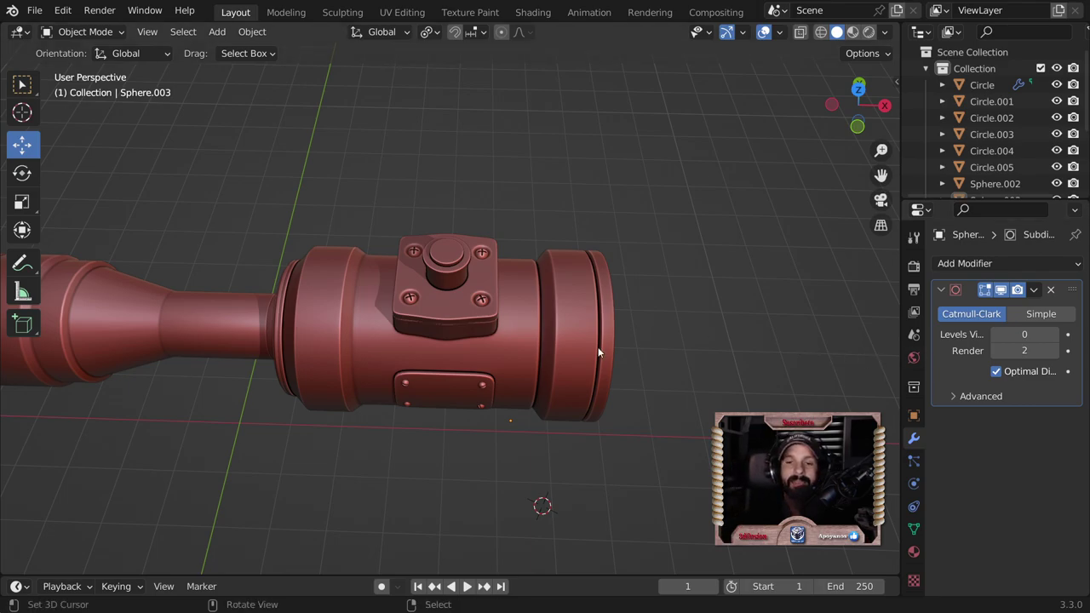
# Step: Select the scope's main body together with the tube
pyautogui.moveTo(598, 351); pyautogui.dragTo(657, 324, button='middle')
pyautogui.click(657, 325)
pyautogui.scroll(-2, 600, 349)
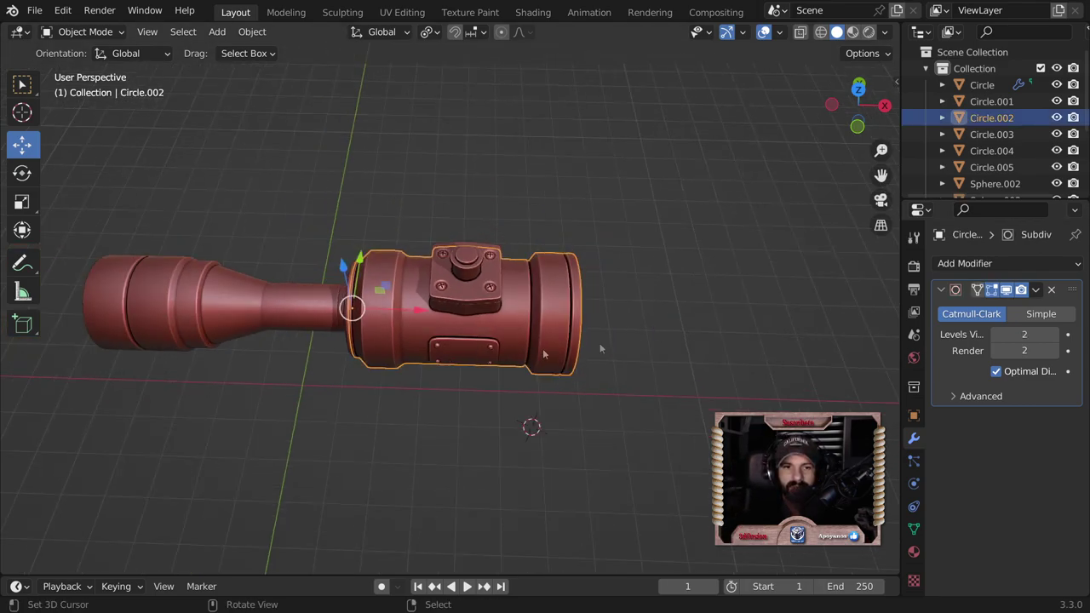
pyautogui.keyDown('shift'); pyautogui.click(345, 313); pyautogui.keyUp('shift')
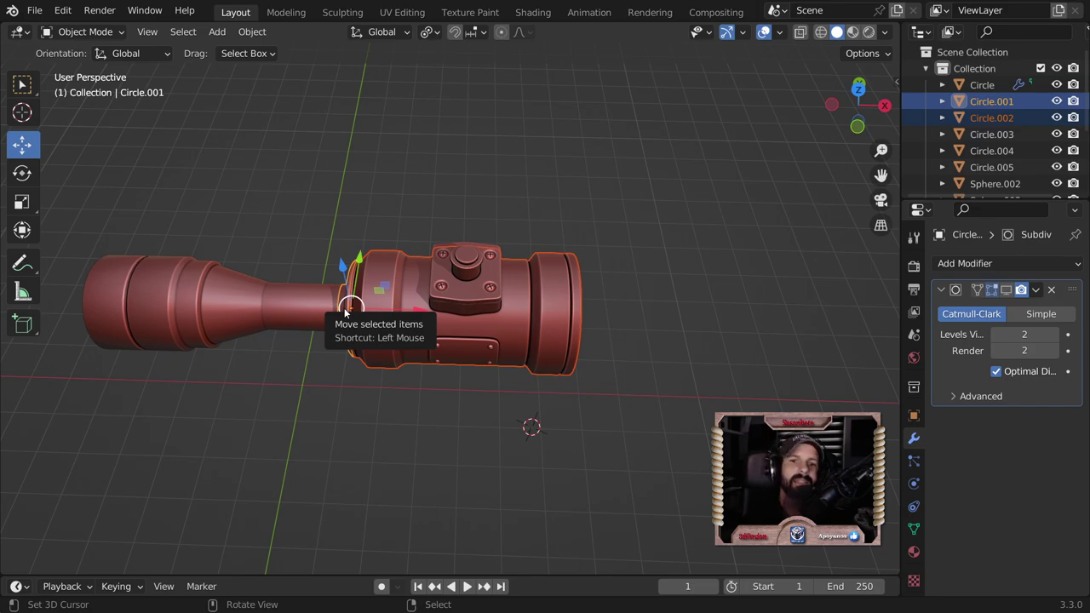
pyautogui.moveTo(346, 312); pyautogui.dragTo(600, 348, button='middle')
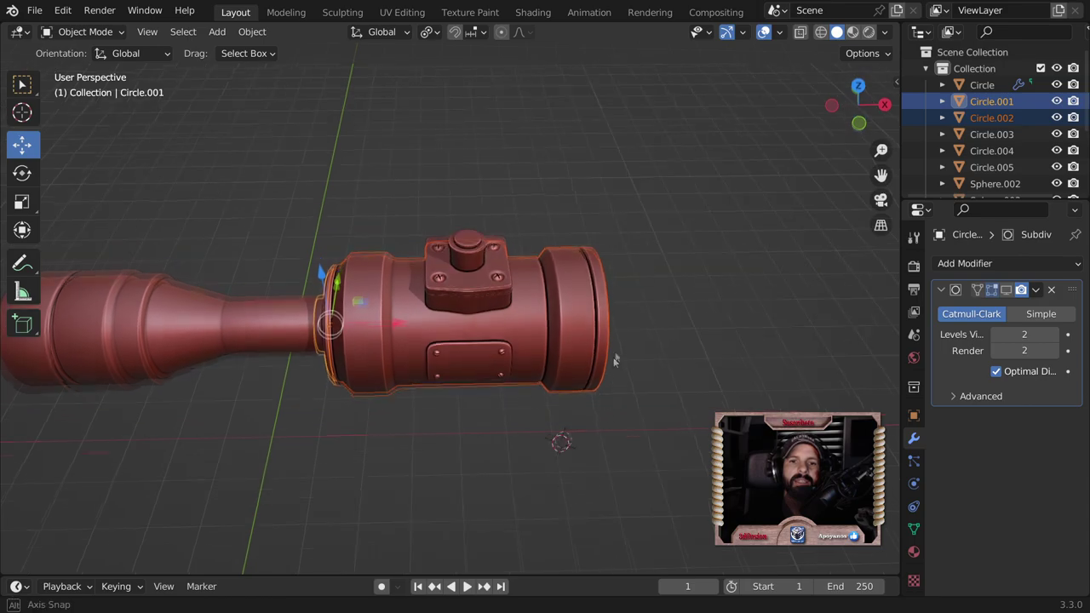